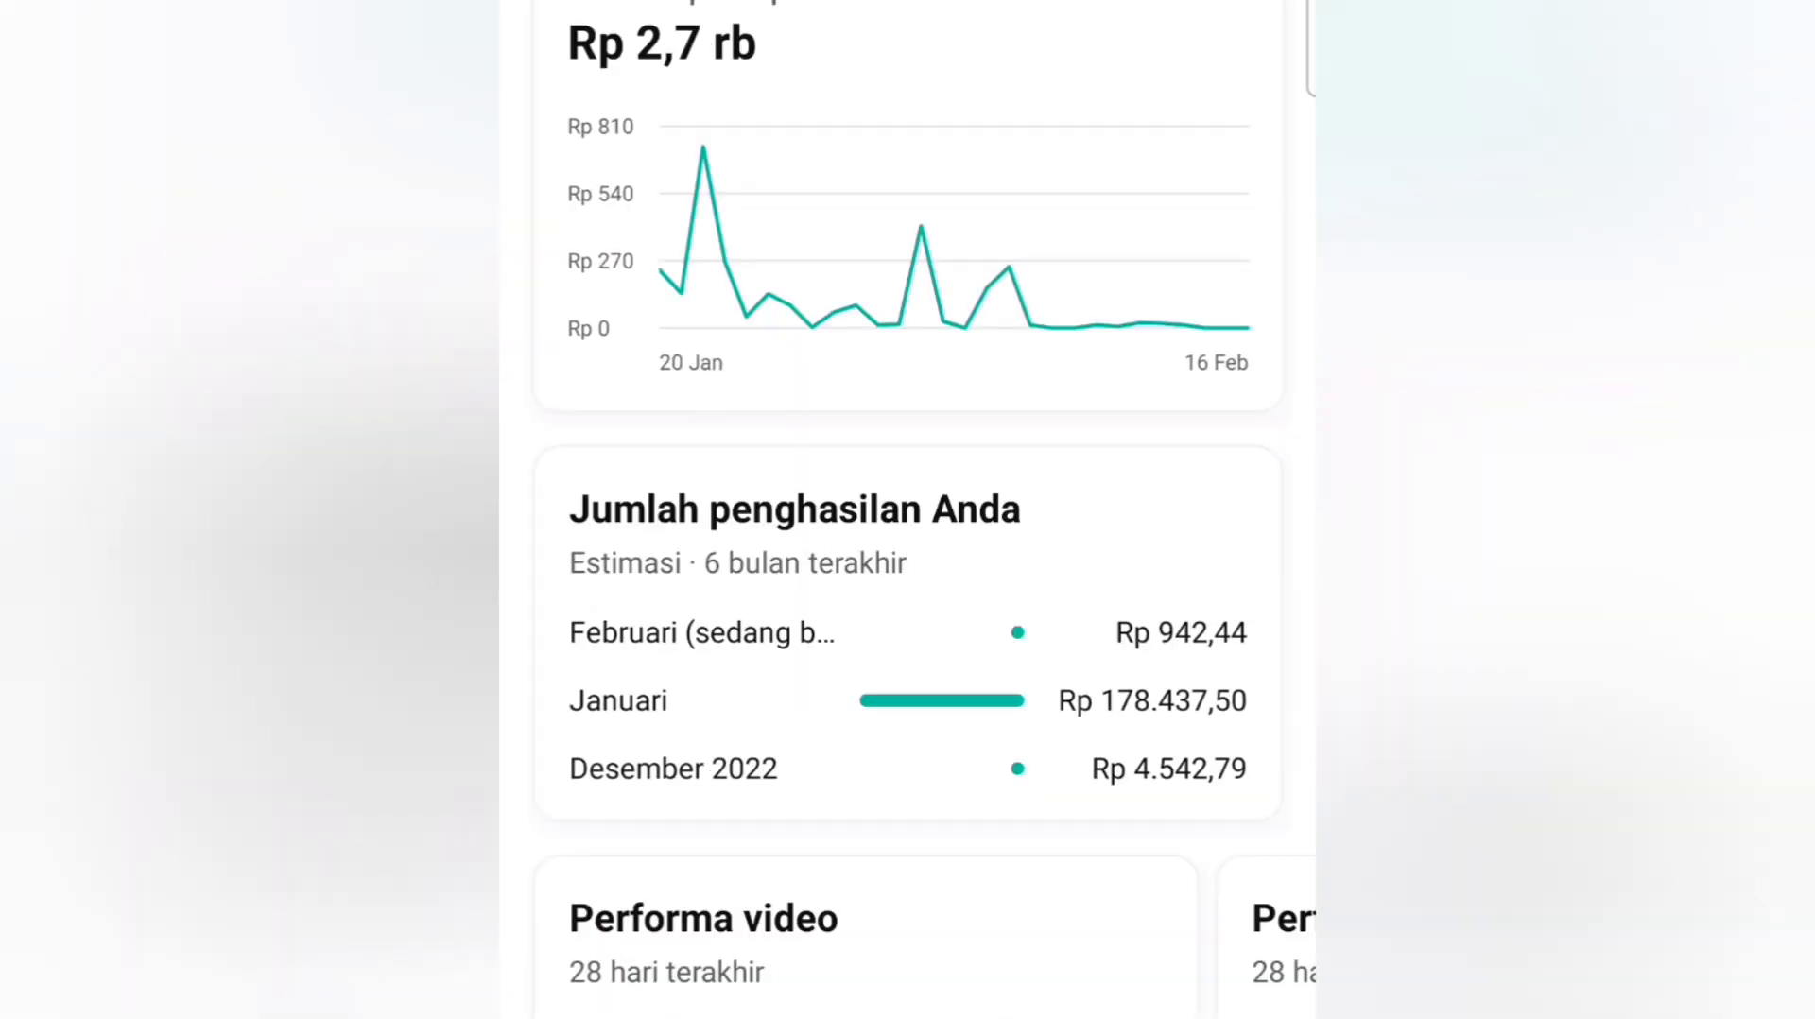
Step: Scroll the YouTube Studio channel analytics down to the estimated revenue chart and the monthly earnings card
{"action": "scroll", "coordinate": [954, 615], "scroll_direction": "down", "scroll_amount": 15}
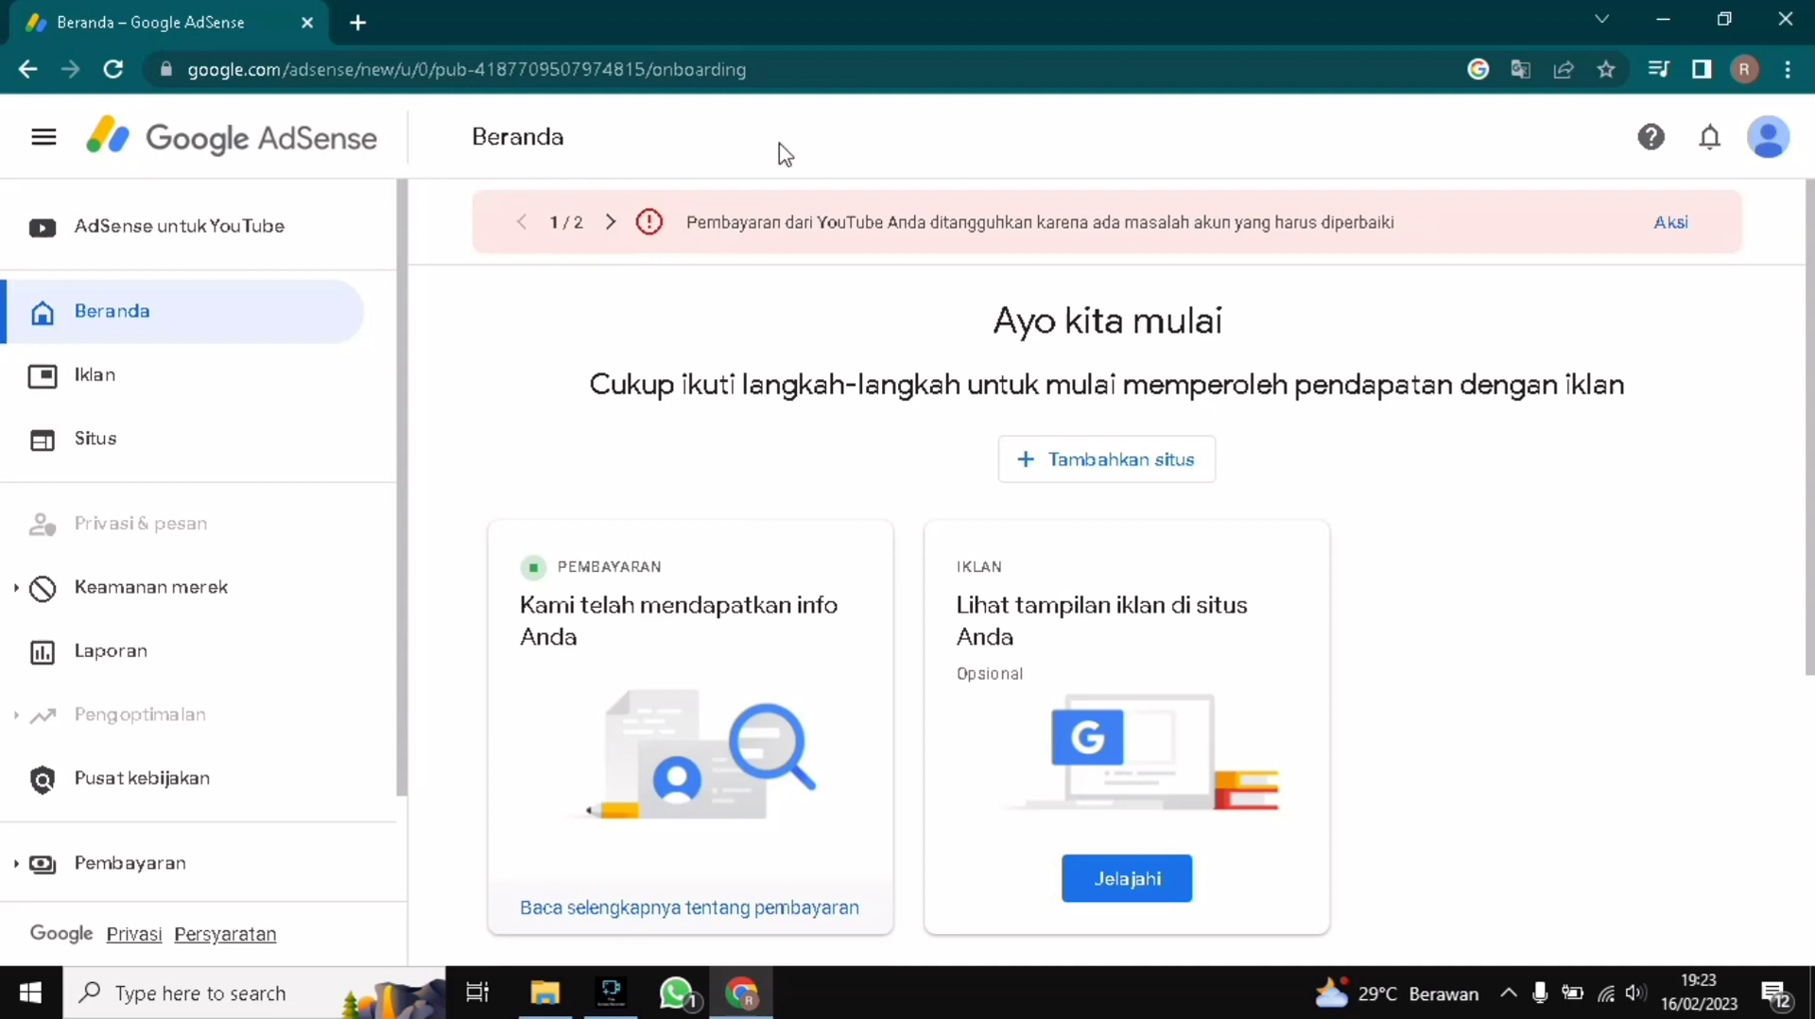
Step: Open the held YouTube payment details and start identity verification with Verifikasikan sekarang
{"action": "left_click", "coordinate": [1666, 227]}
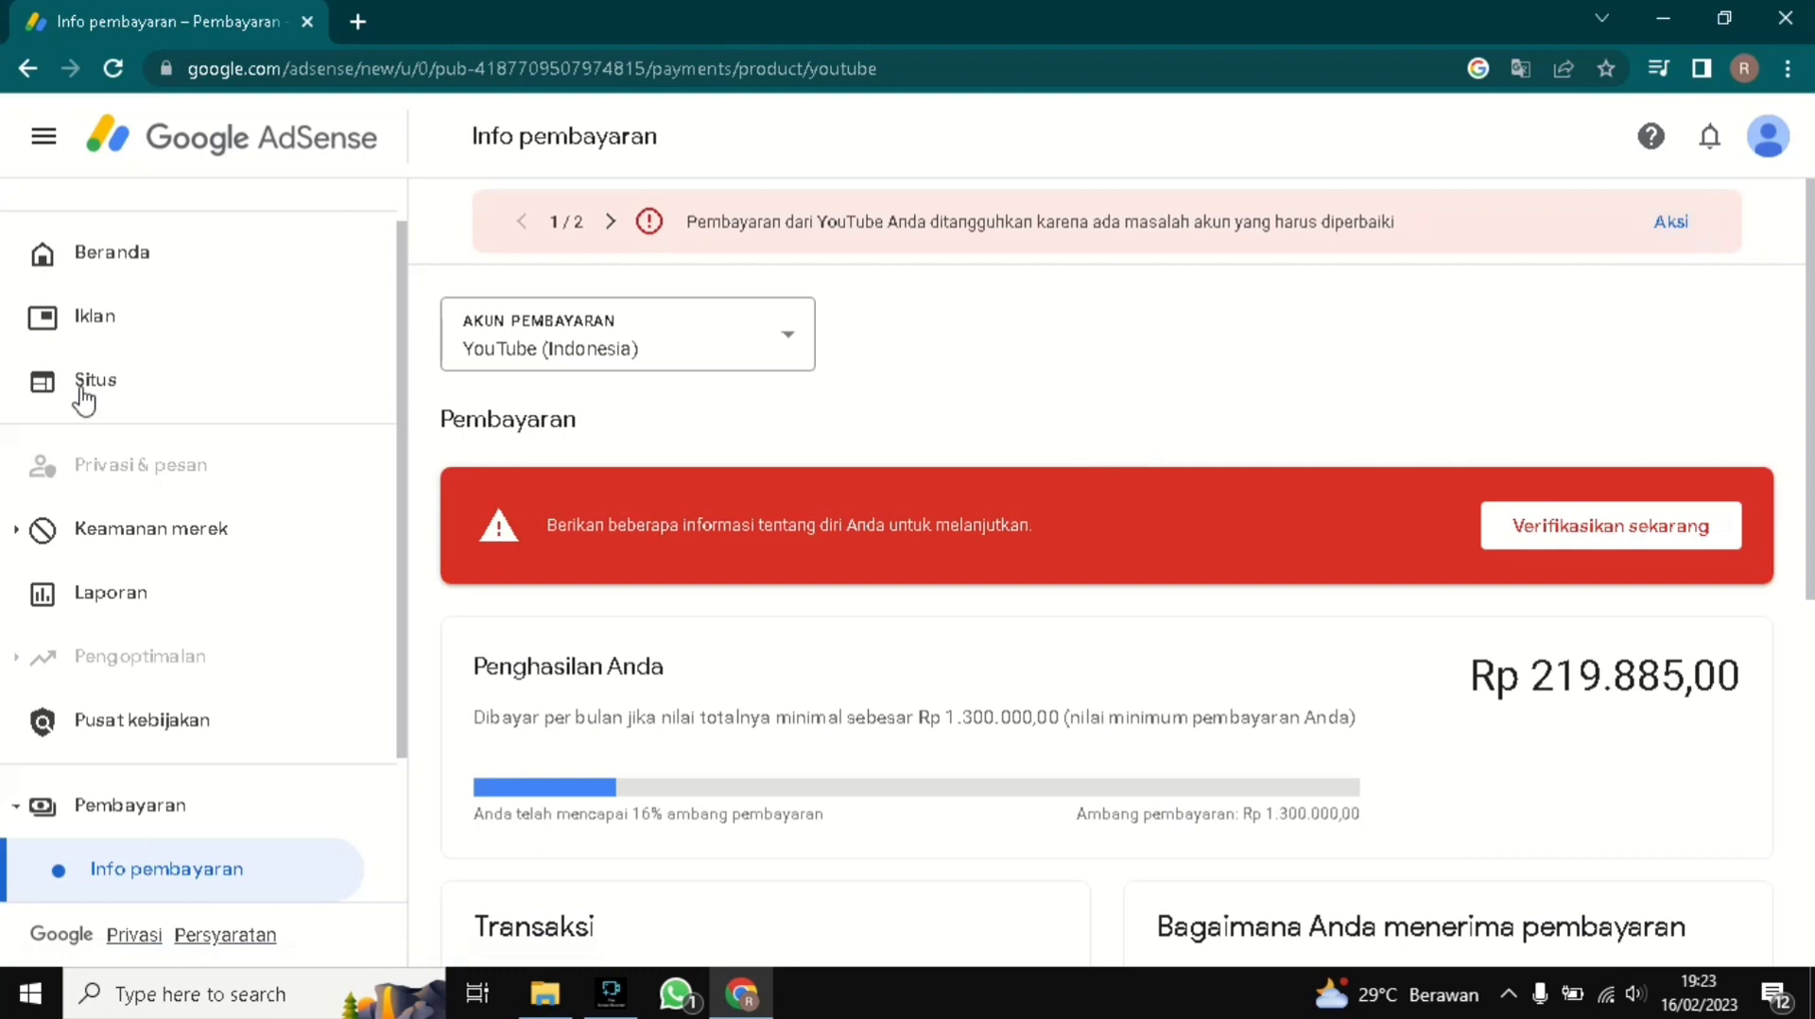
{"action": "left_click", "coordinate": [1545, 520]}
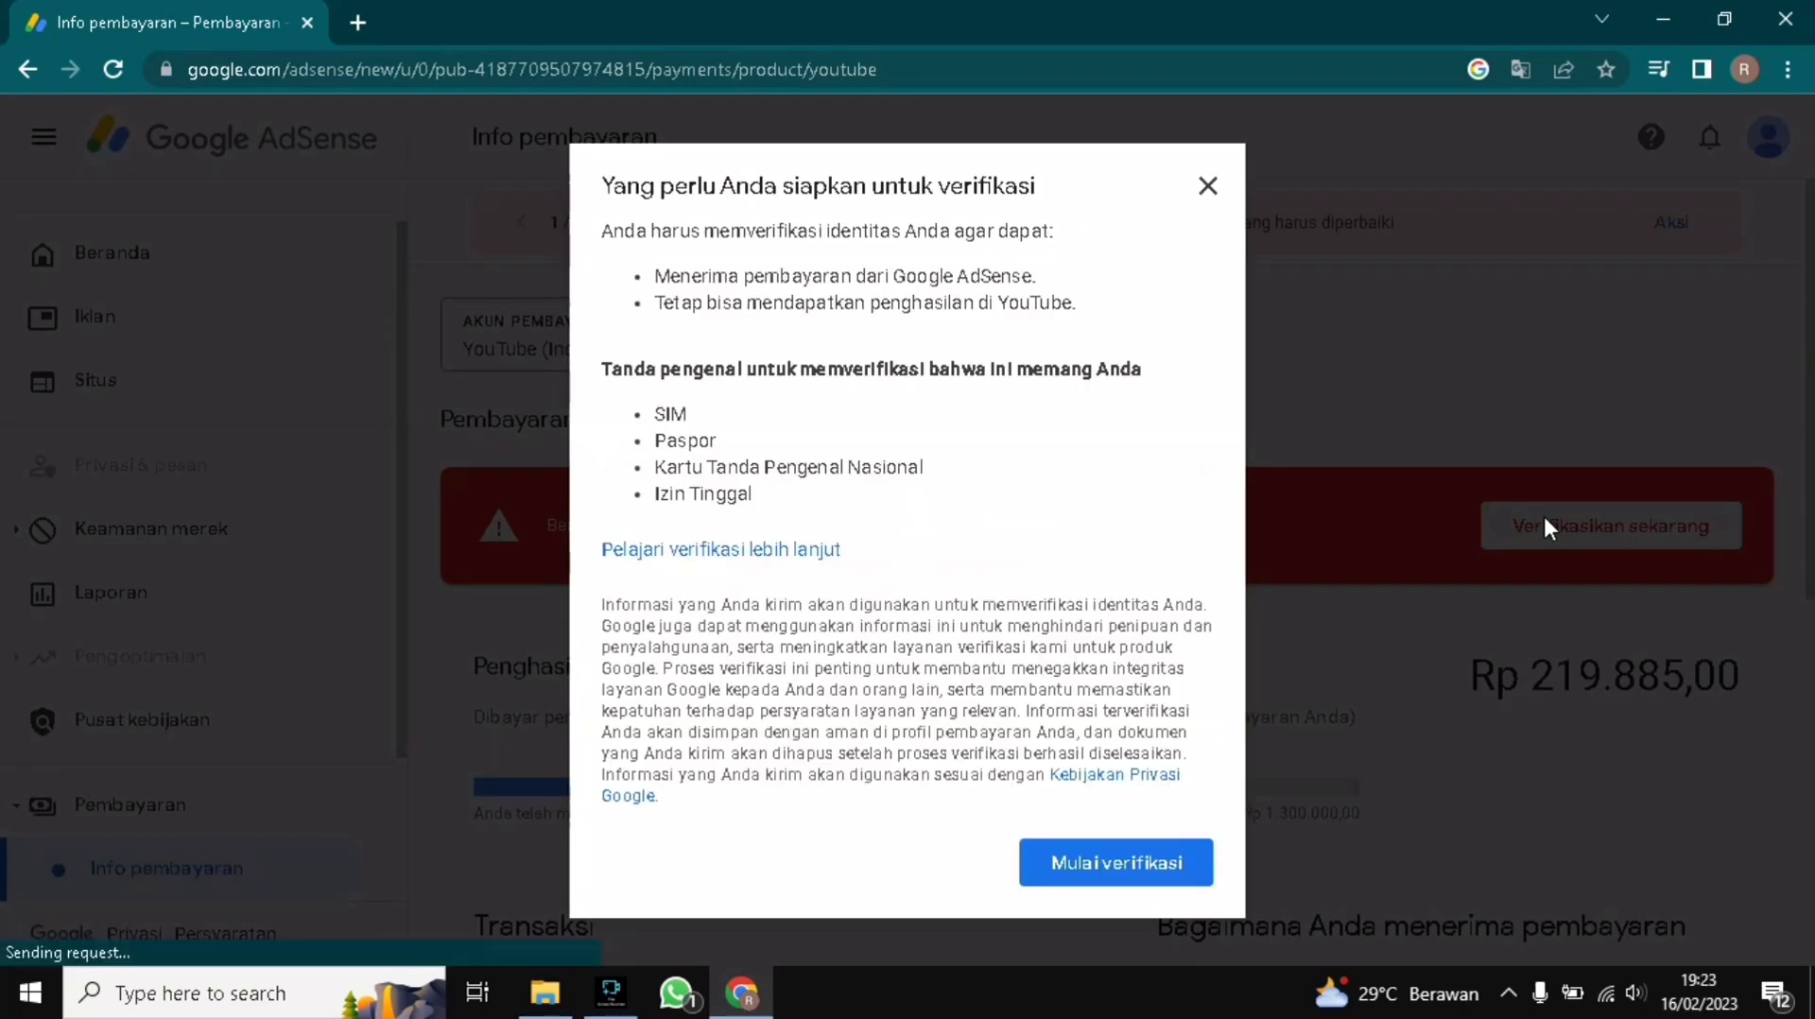
Step: Fill Nama resmi with the saved legal name and choose Kartu Tanda Pengenal Nasional as the ID type
{"action": "left_click", "coordinate": [1104, 864]}
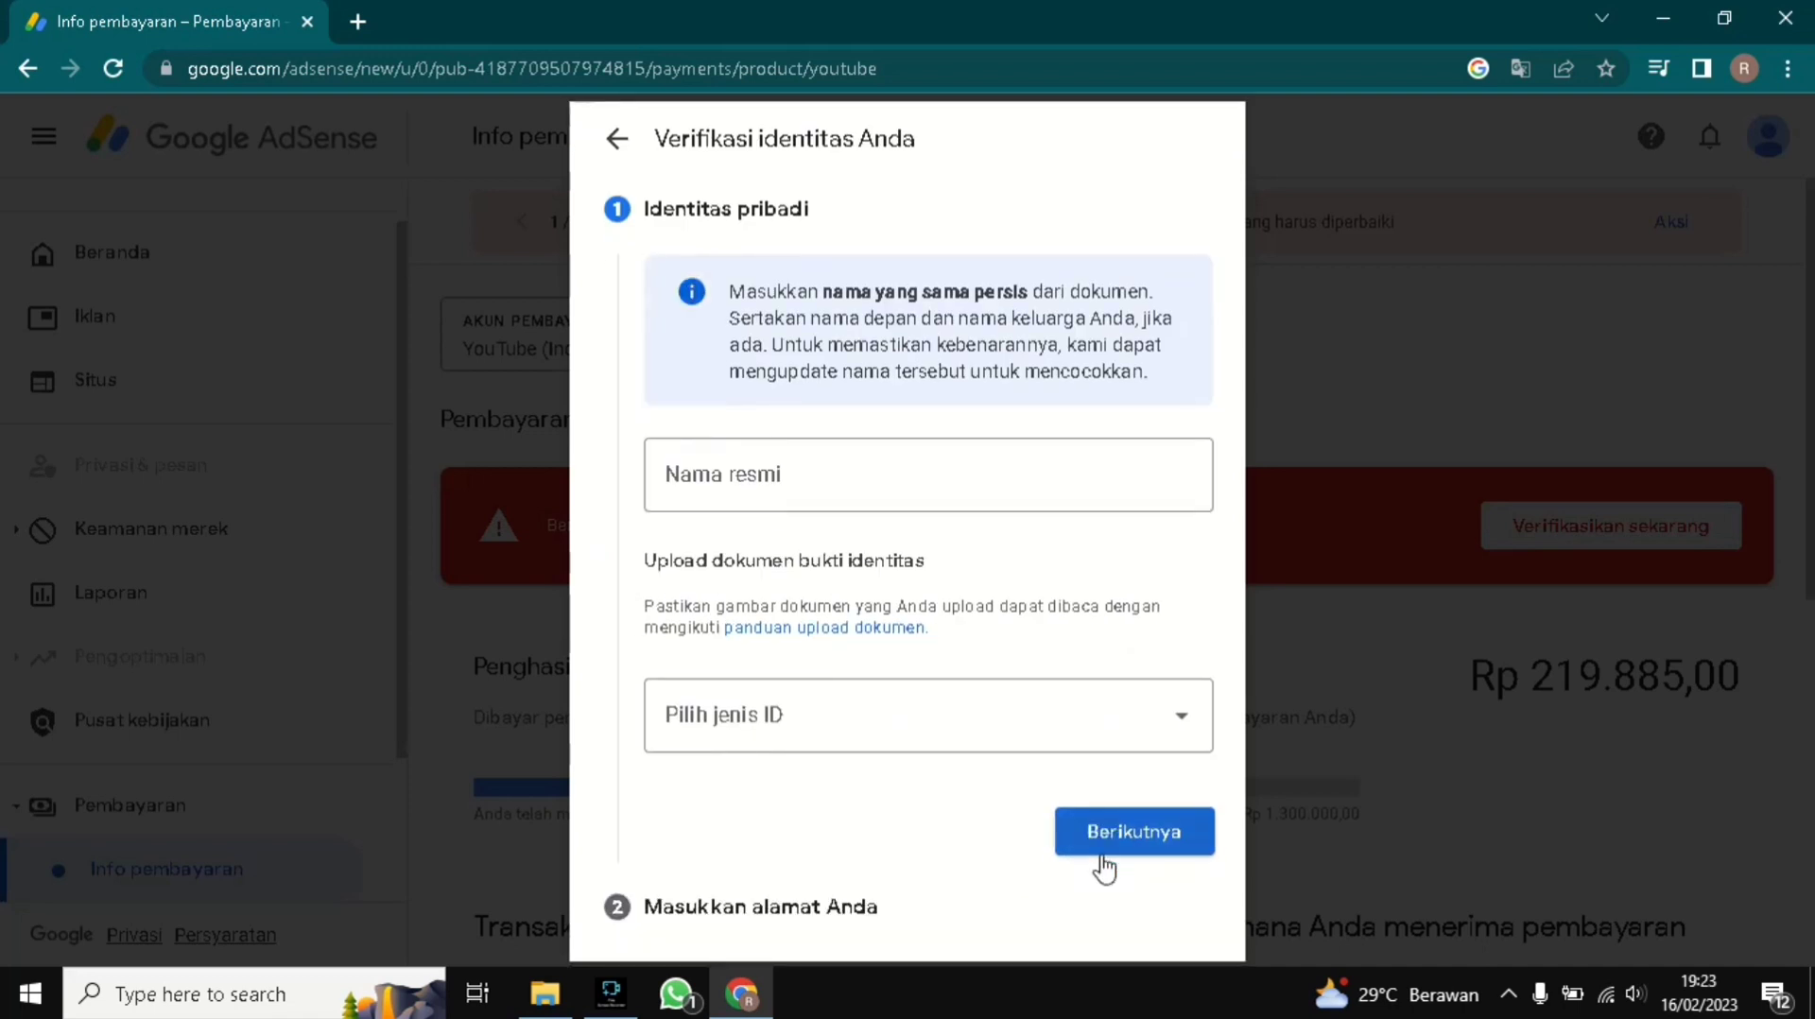
{"action": "left_click", "coordinate": [736, 482]}
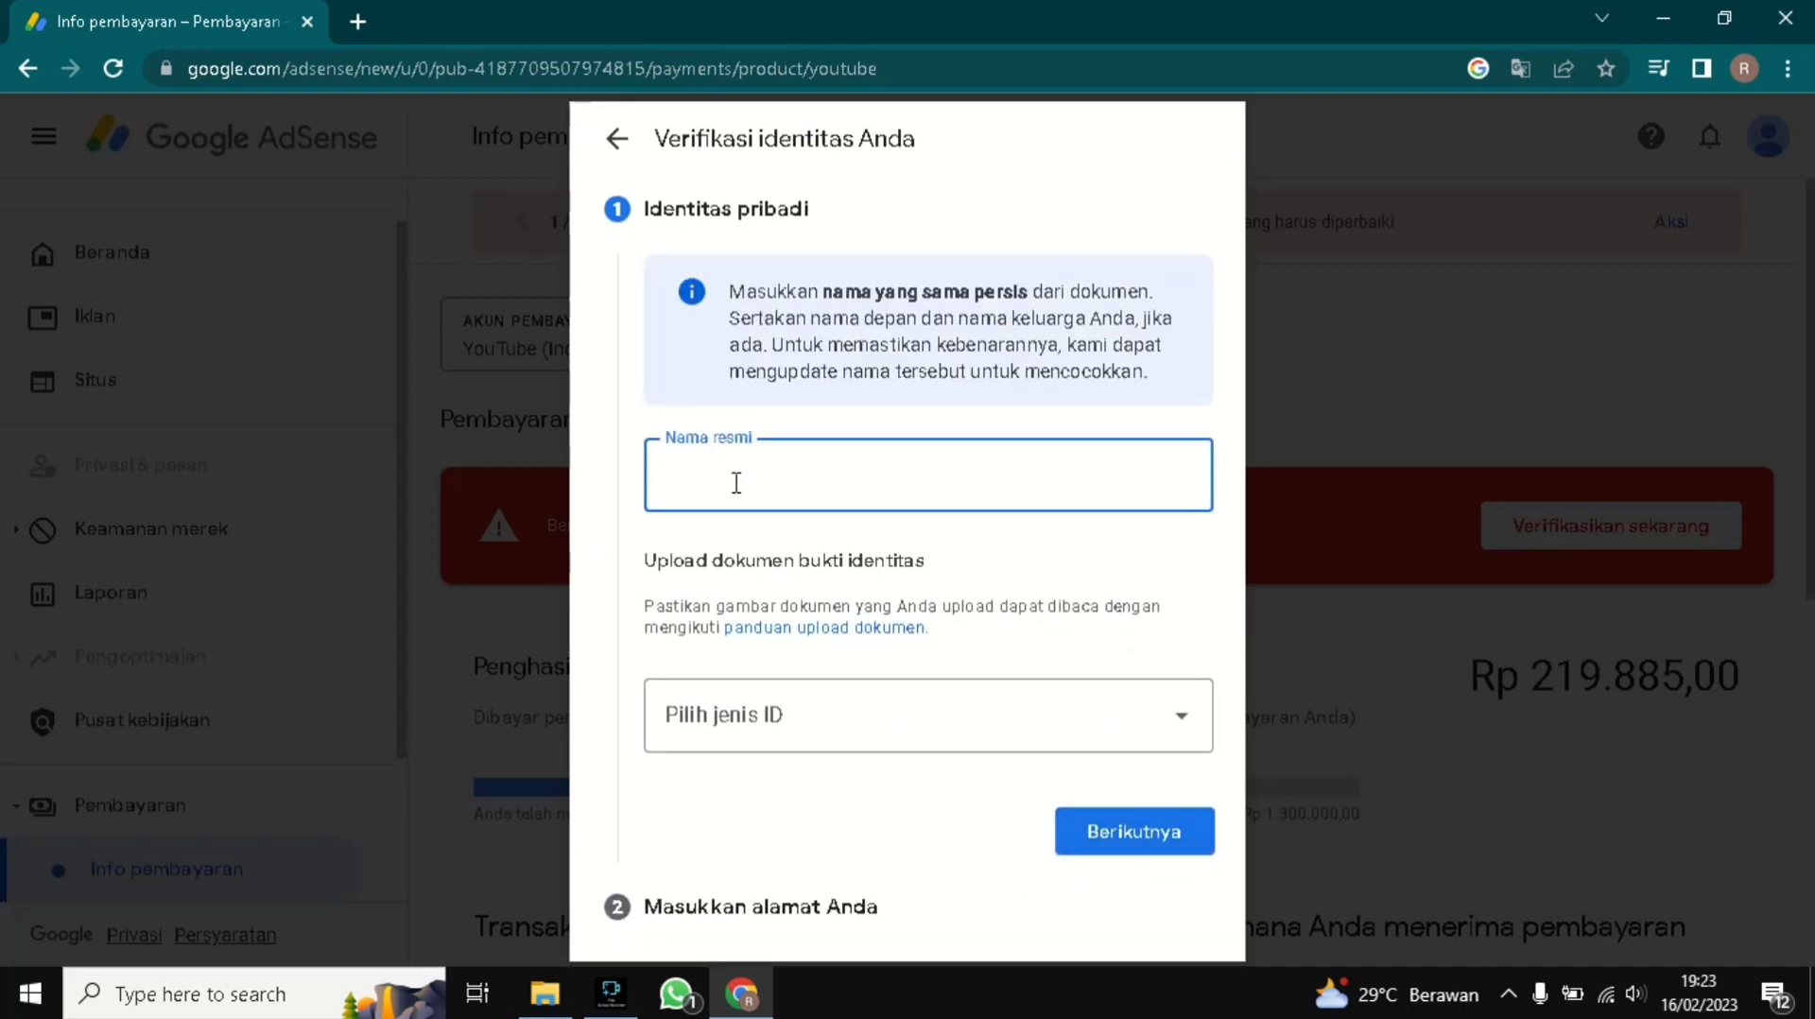
{"action": "type", "text": "R"}
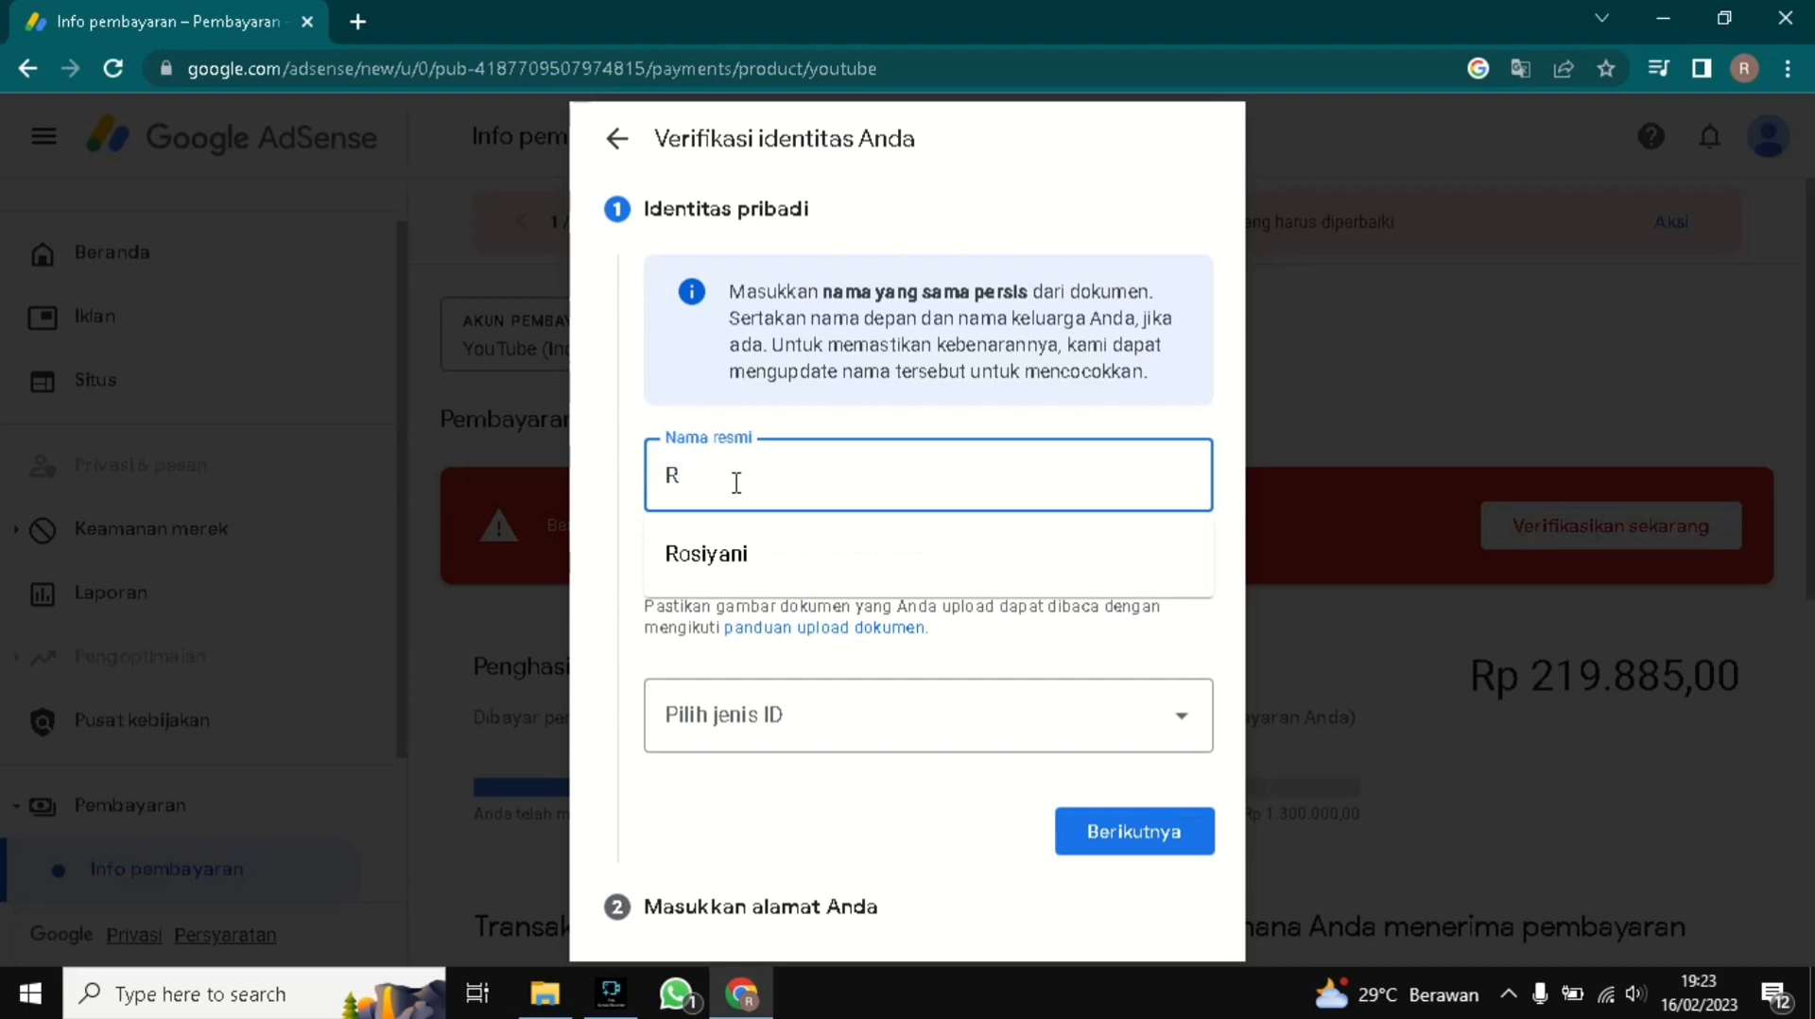
{"action": "left_click", "coordinate": [748, 558]}
{"action": "left_click", "coordinate": [735, 695]}
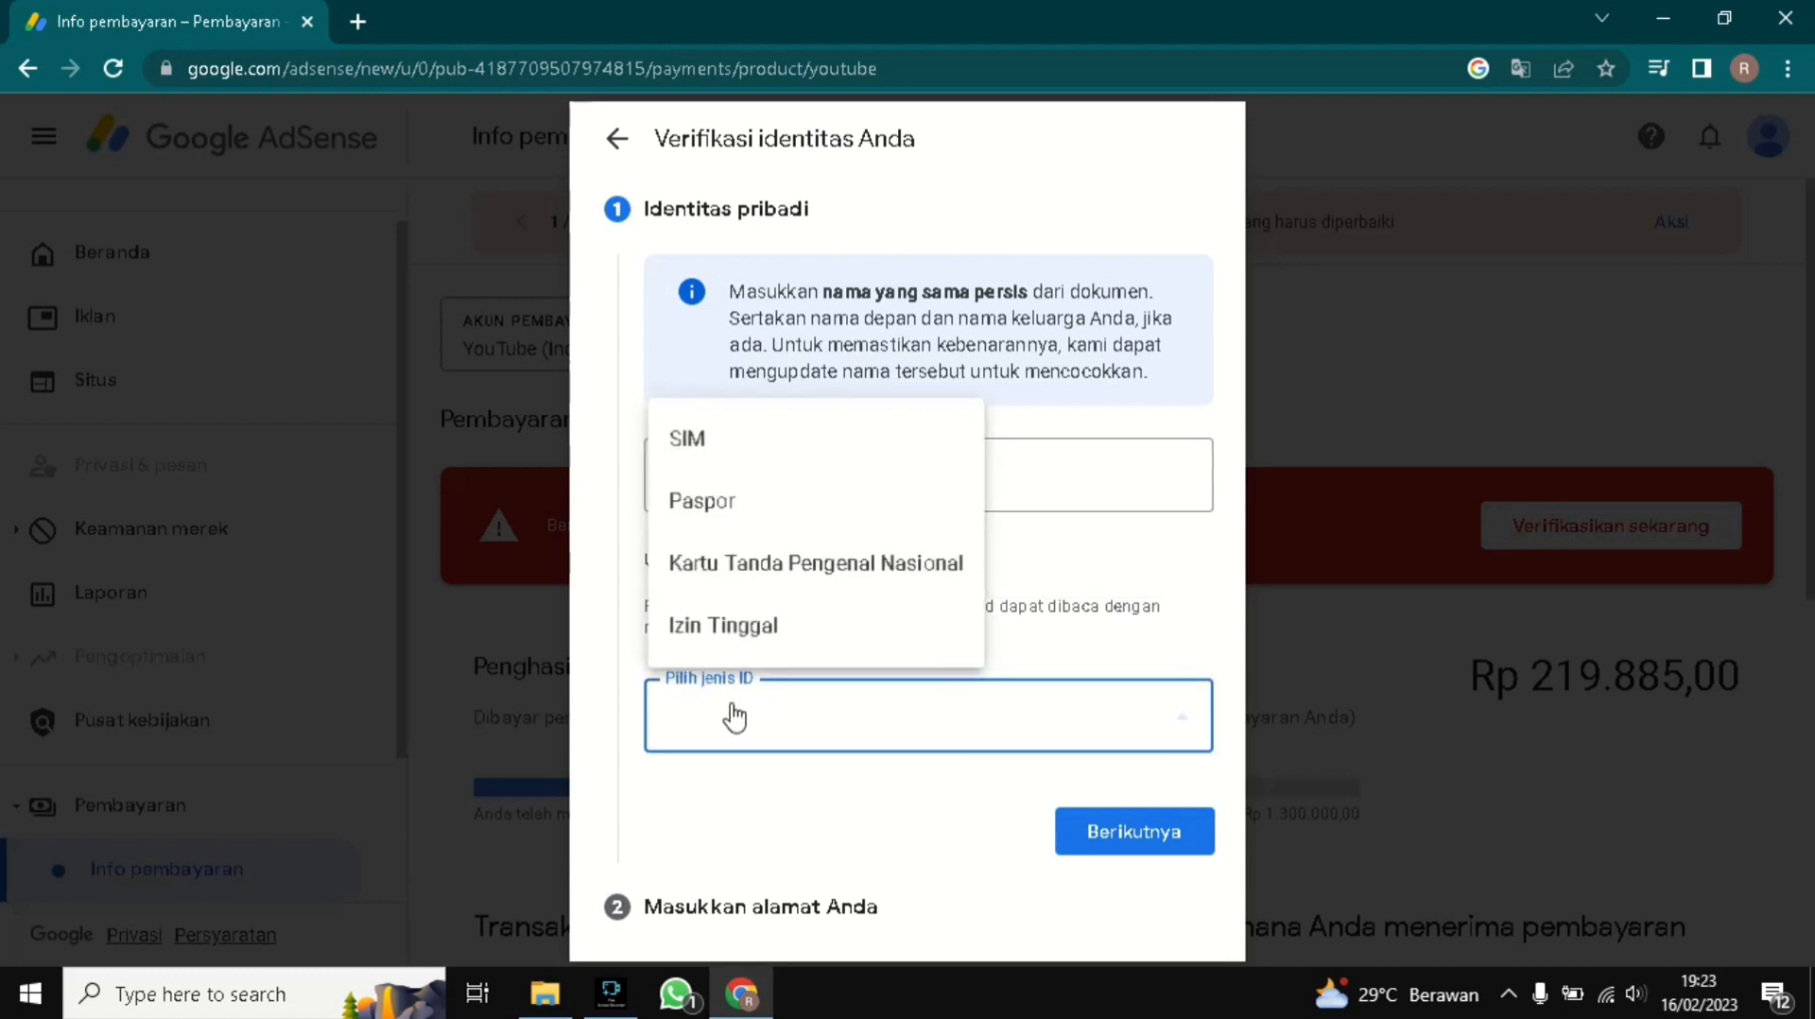
{"action": "left_click", "coordinate": [766, 572]}
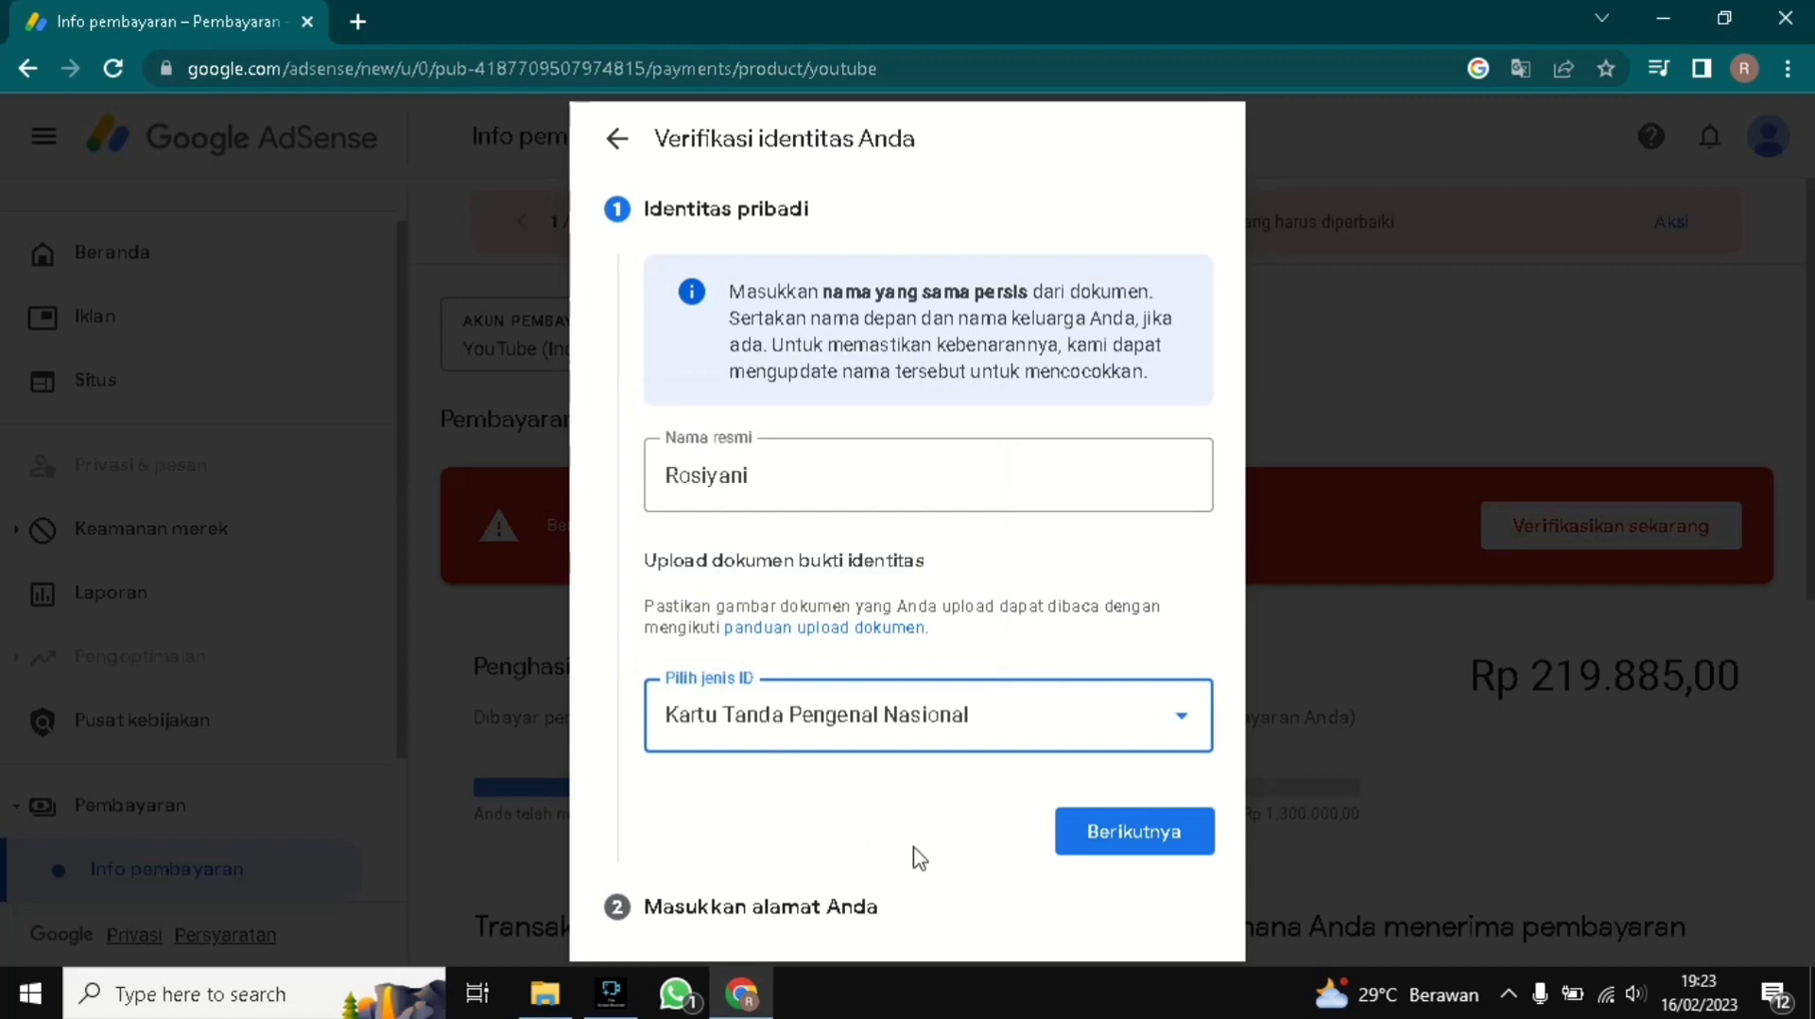
{"action": "left_click", "coordinate": [1134, 844]}
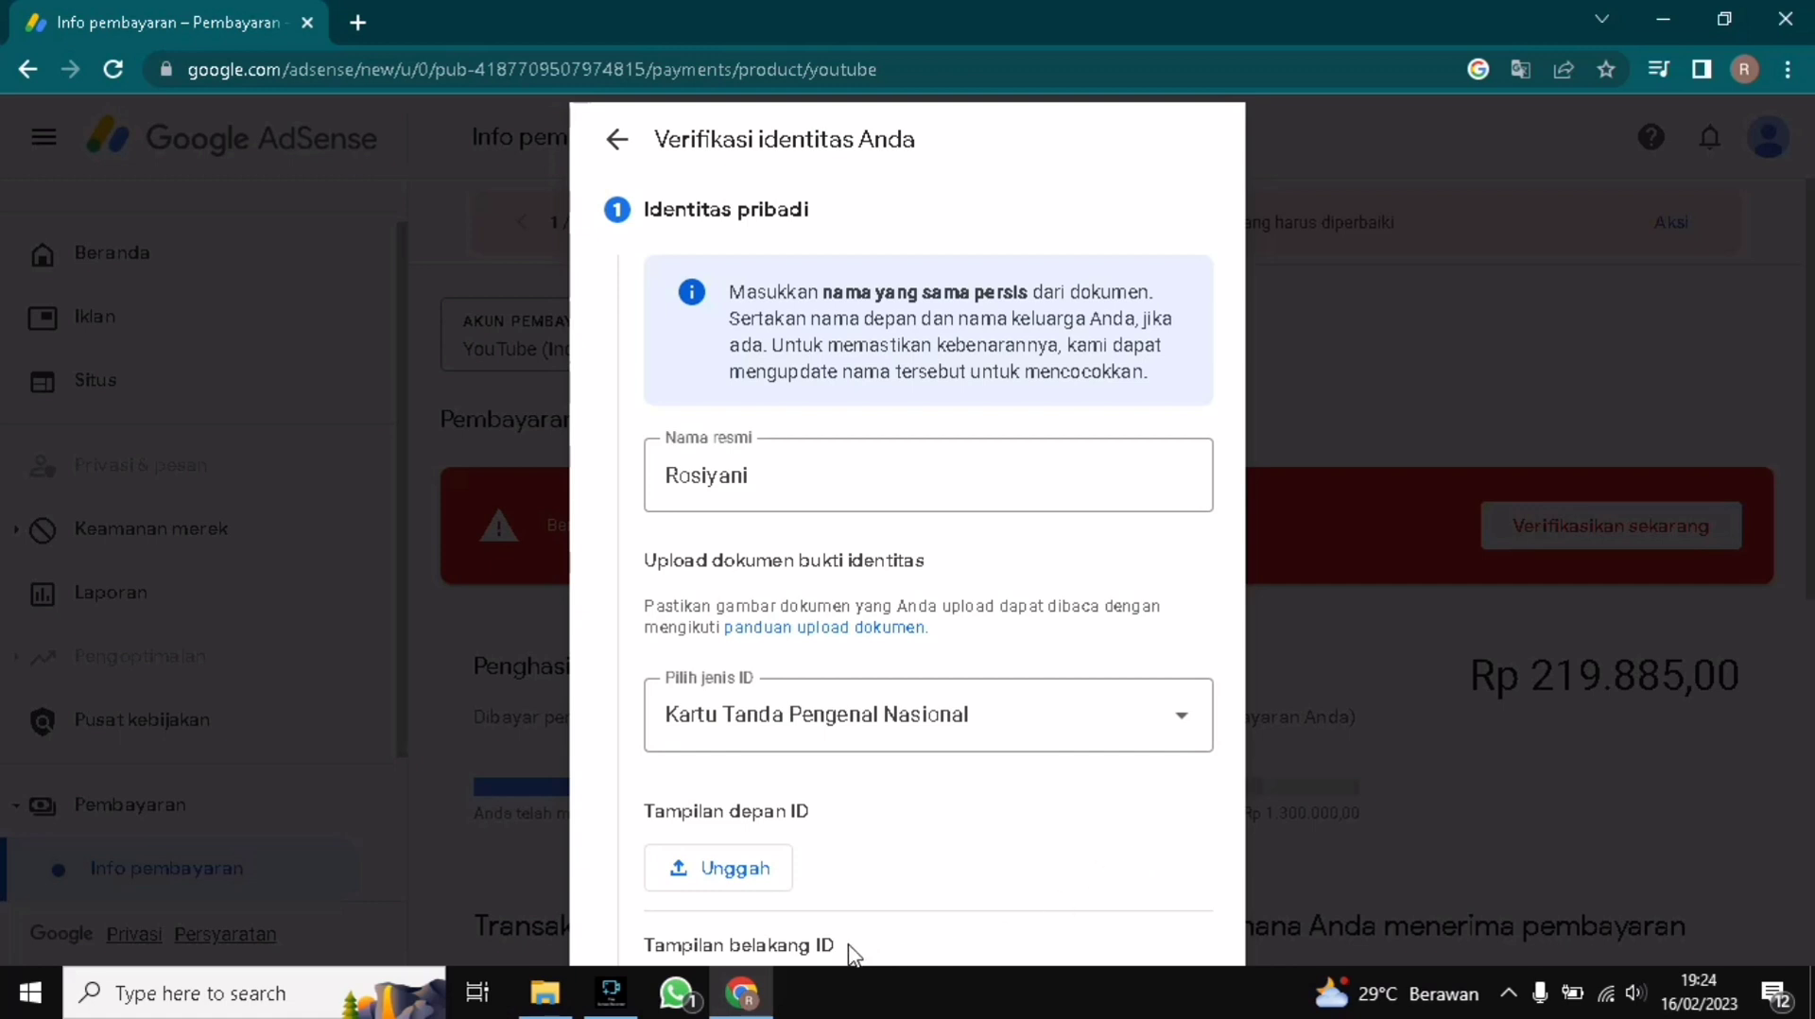
Step: Upload 20230210_083926.jpg as the ID front and 20230210_083936.jpg as the ID back
{"action": "left_click", "coordinate": [728, 868]}
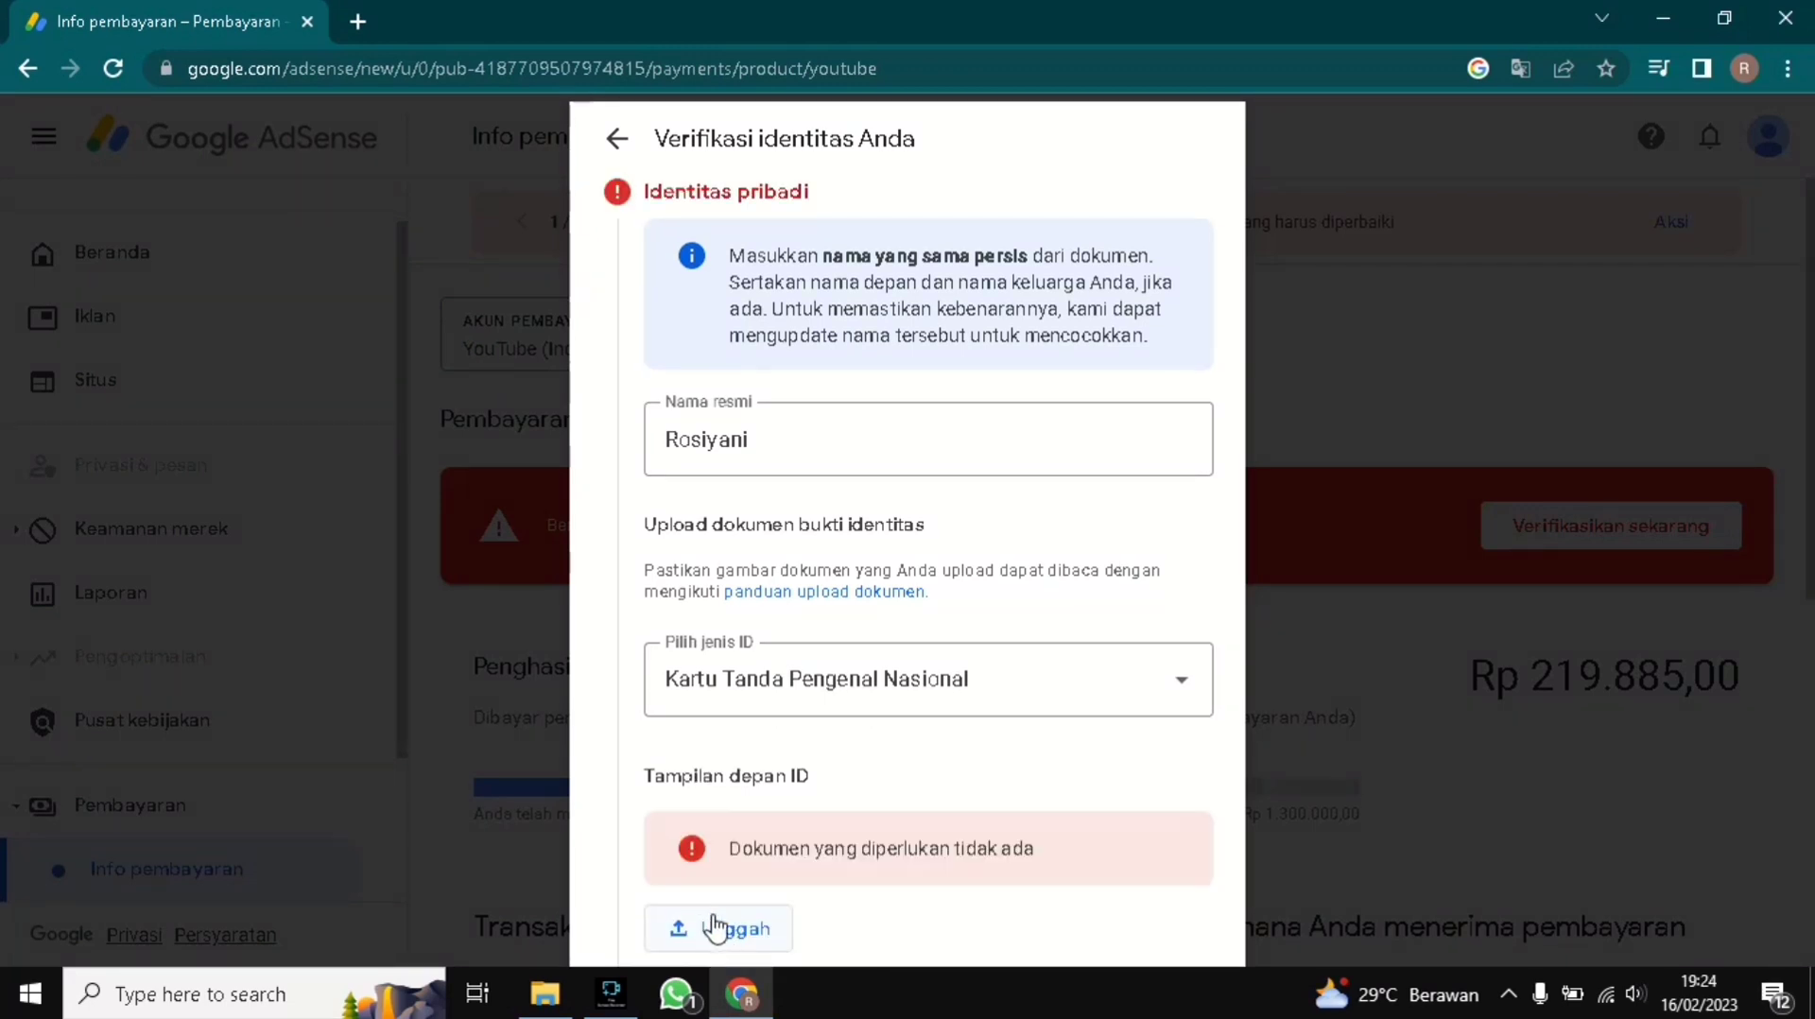
{"action": "left_click", "coordinate": [726, 928]}
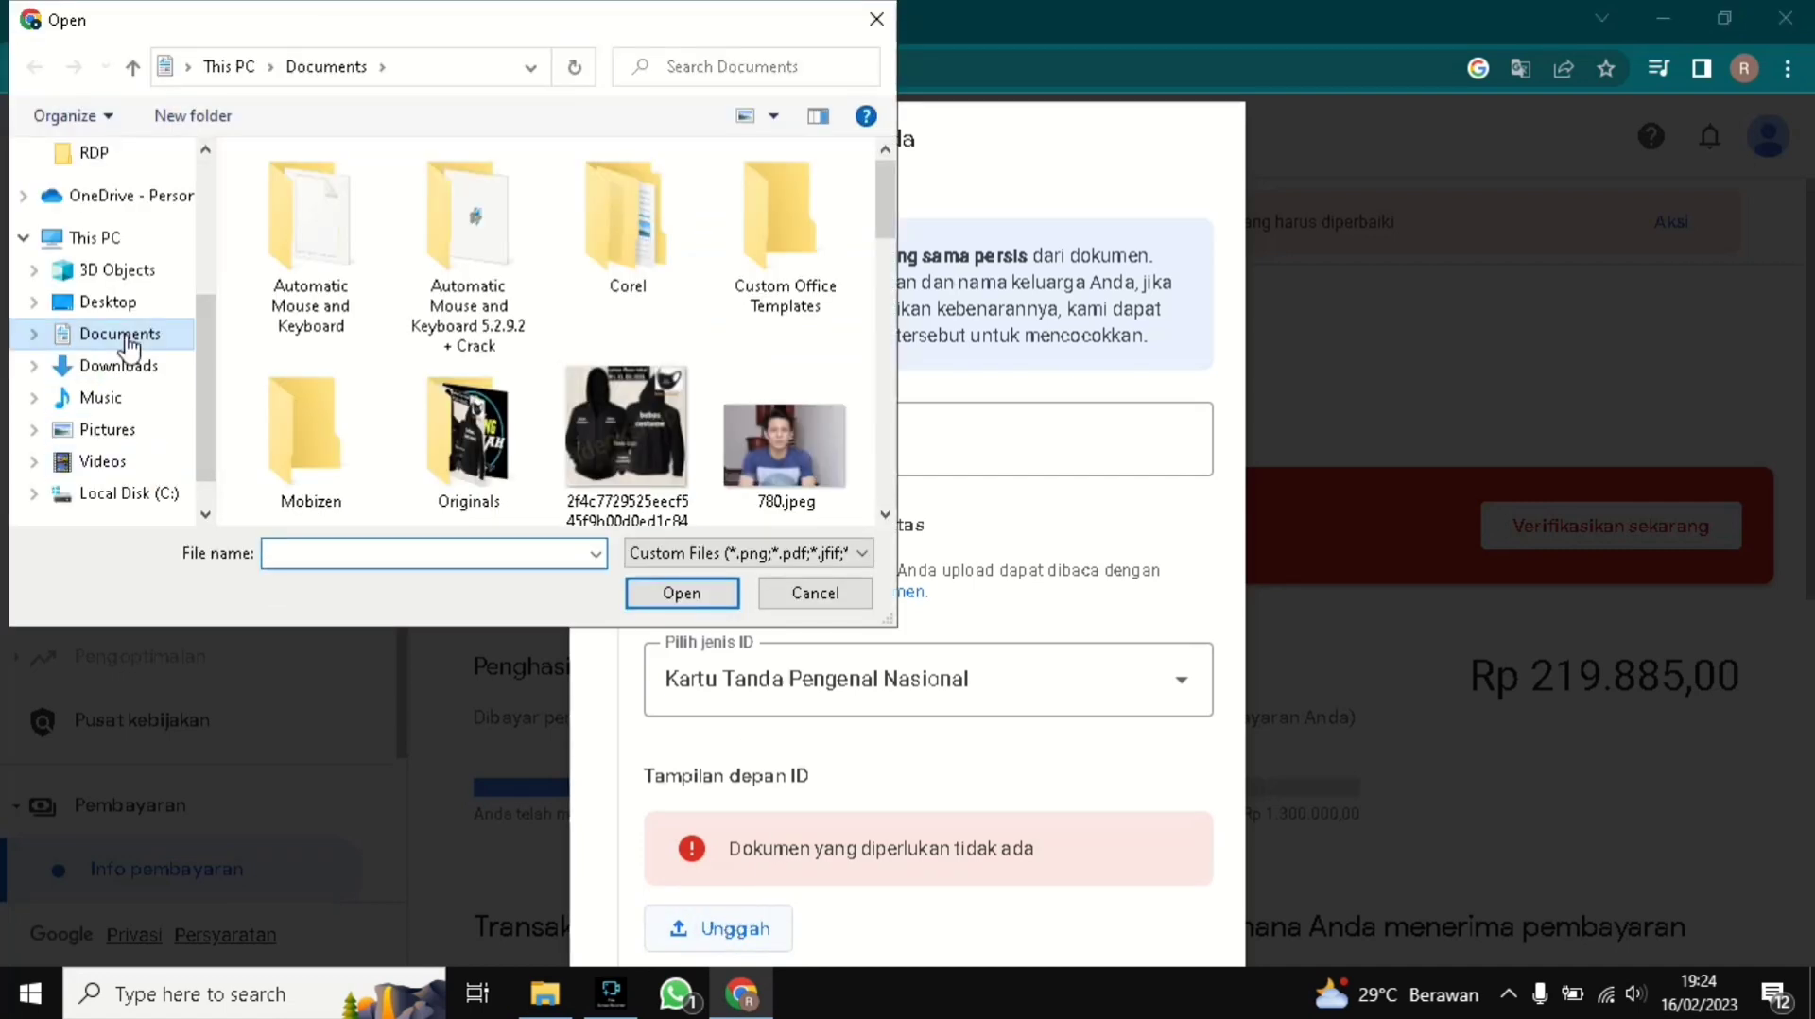
{"action": "double_click", "coordinate": [486, 450]}
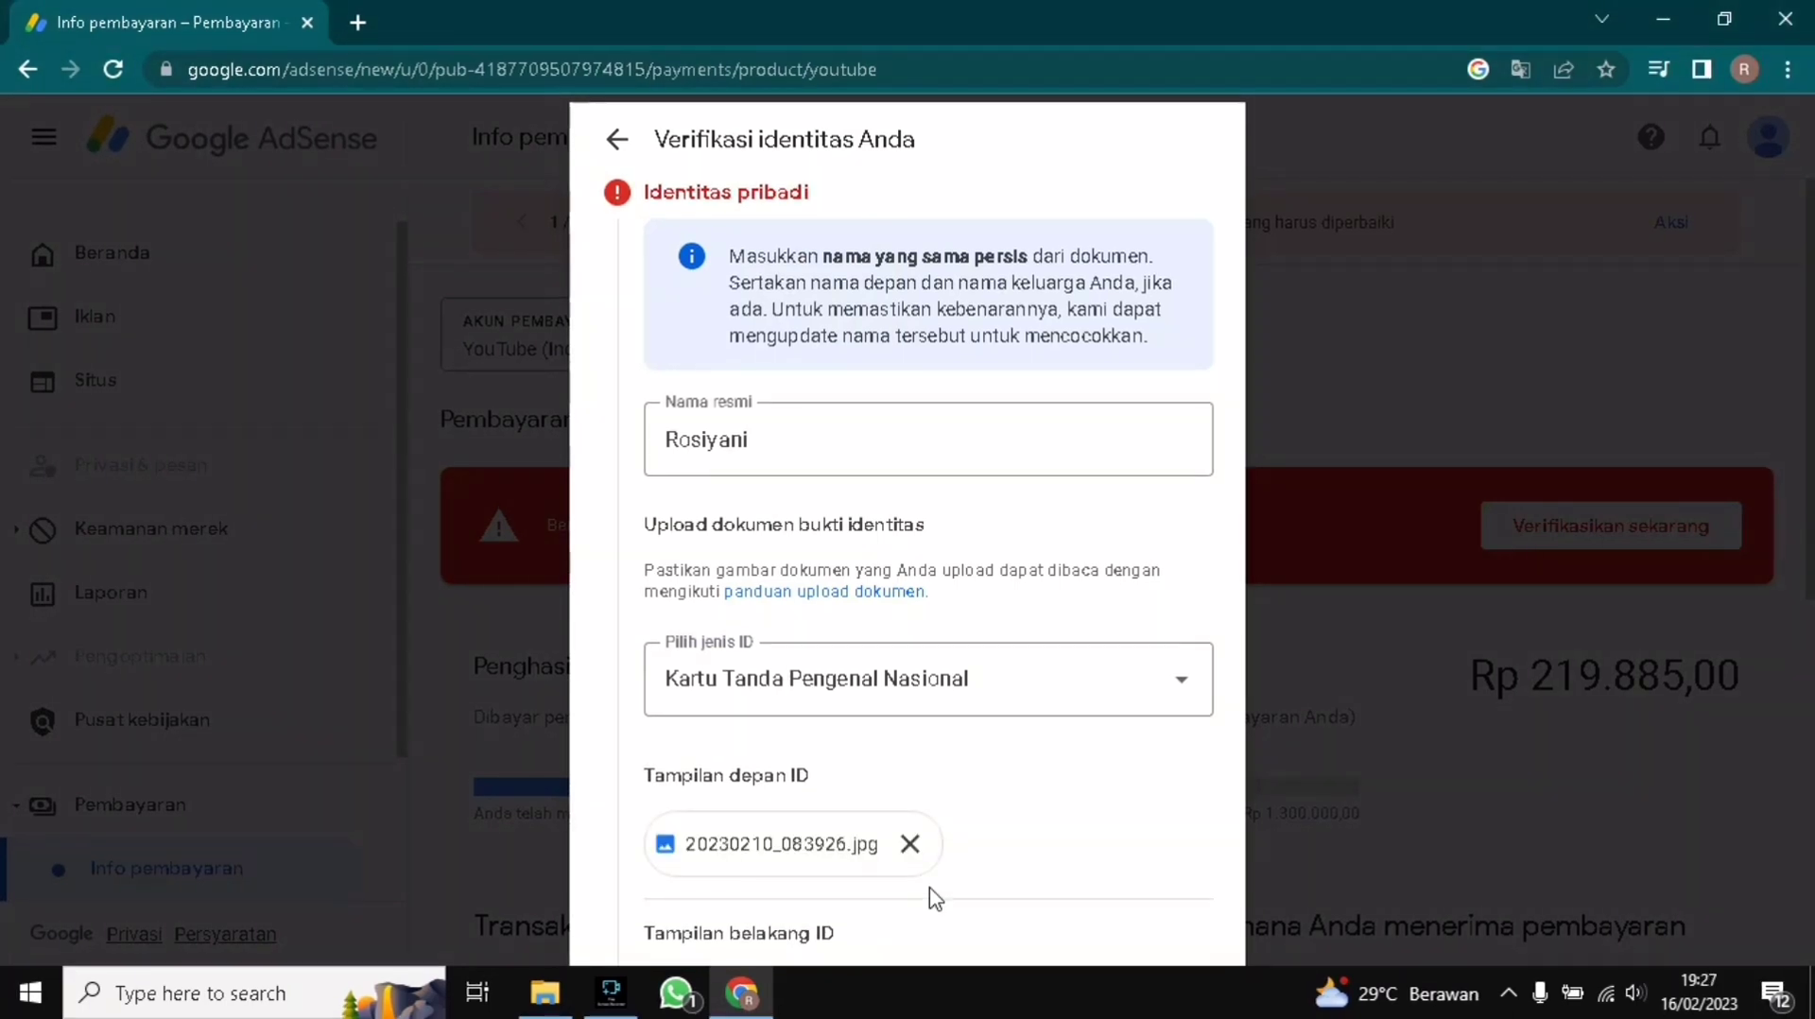
{"action": "scroll", "coordinate": [1045, 838], "scroll_direction": "down", "scroll_amount": 4}
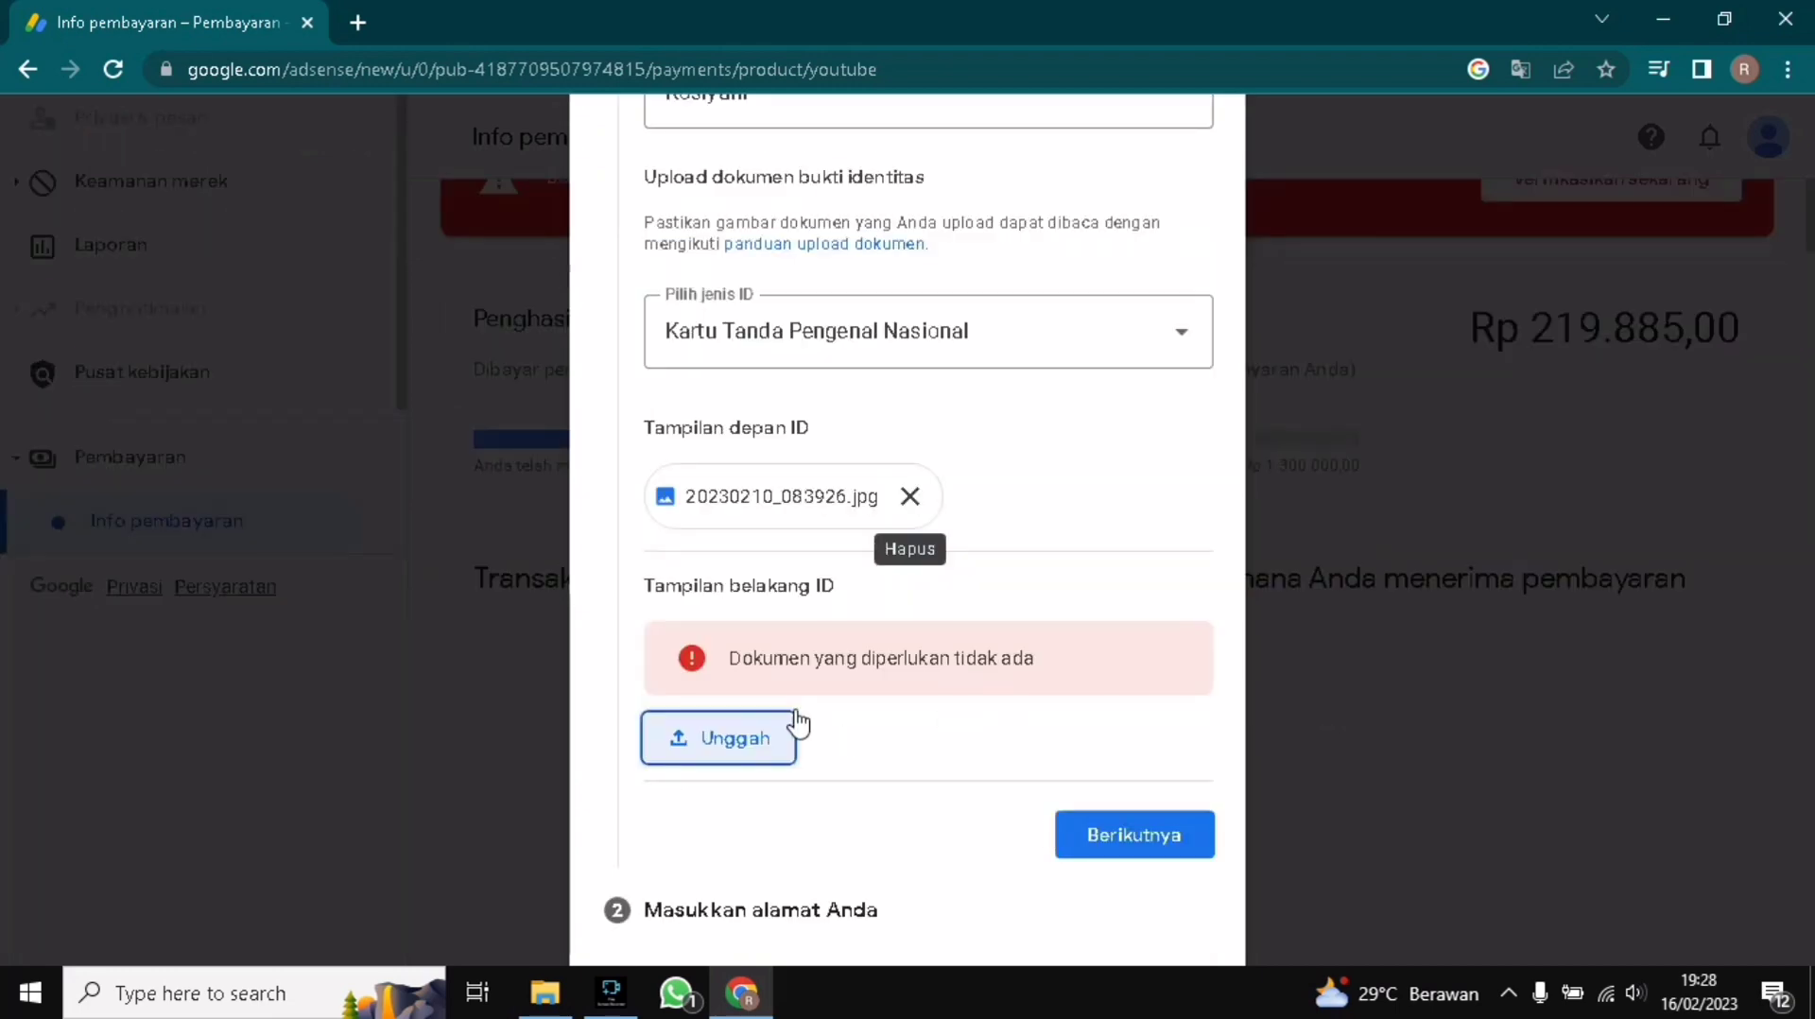
{"action": "left_click", "coordinate": [752, 742]}
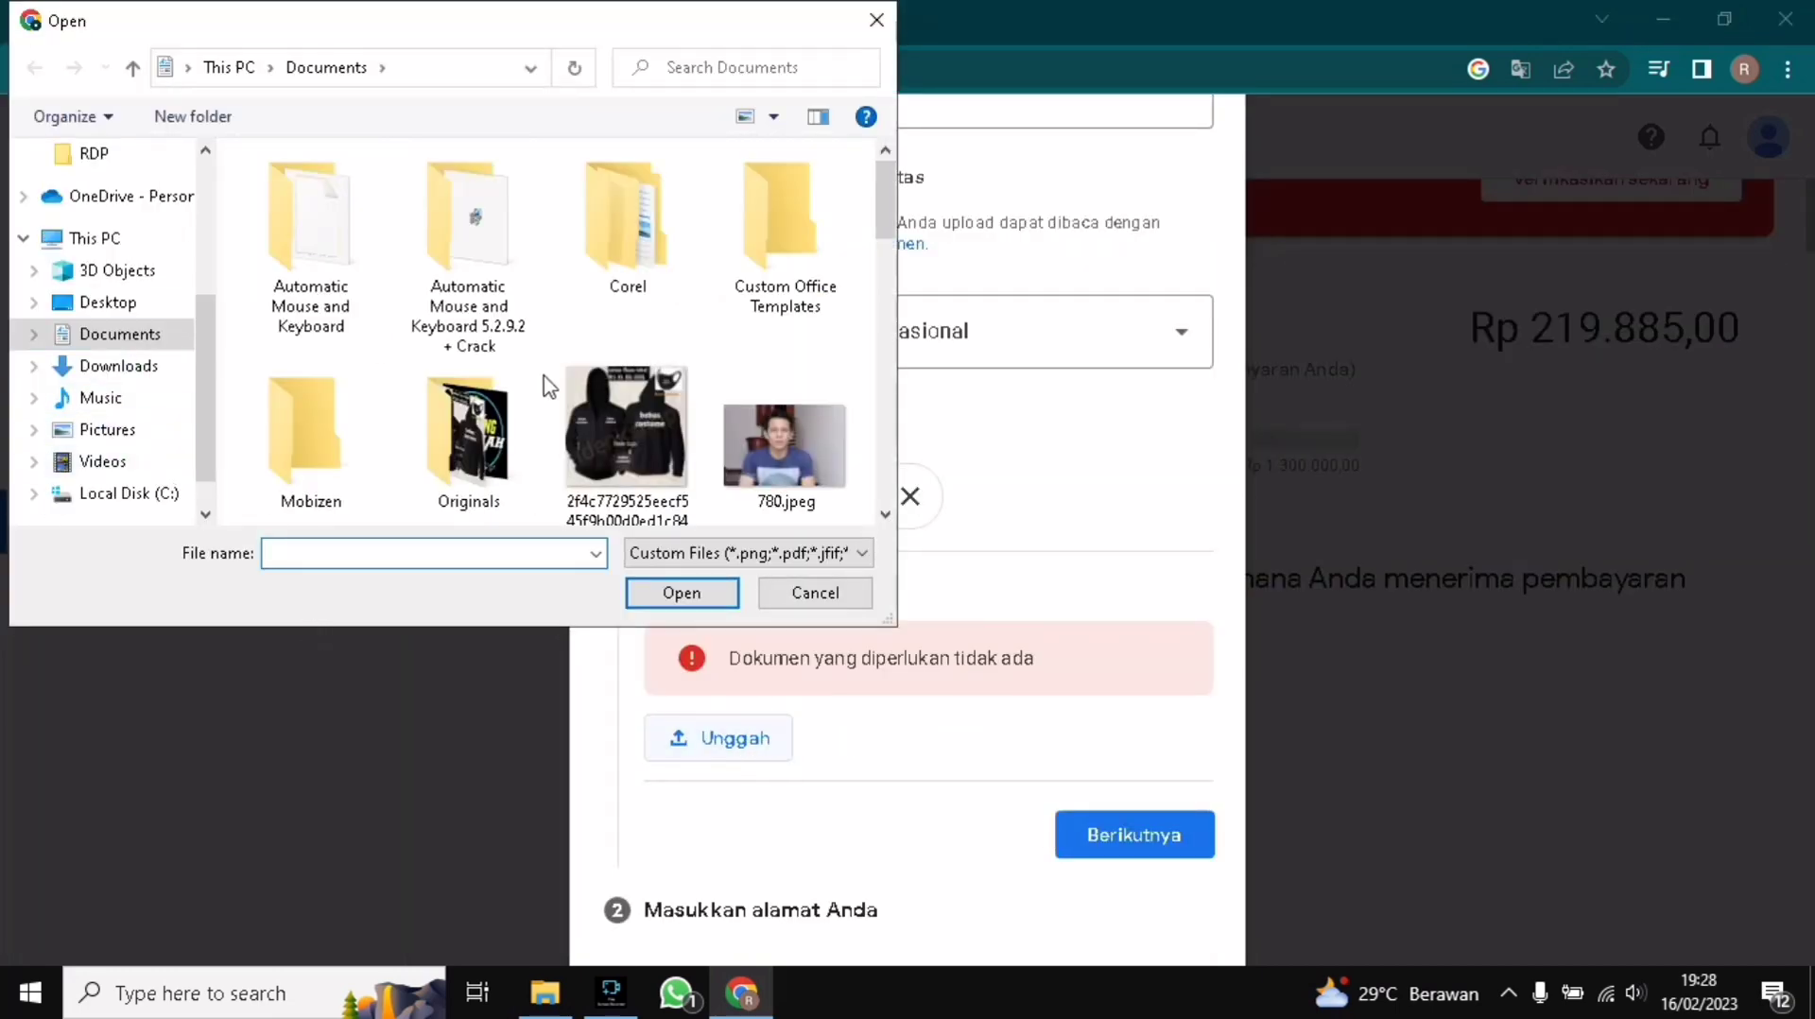
{"action": "scroll", "coordinate": [552, 408], "scroll_direction": "down", "scroll_amount": 5}
{"action": "scroll", "coordinate": [604, 412], "scroll_direction": "up", "scroll_amount": 4}
{"action": "double_click", "coordinate": [604, 412]}
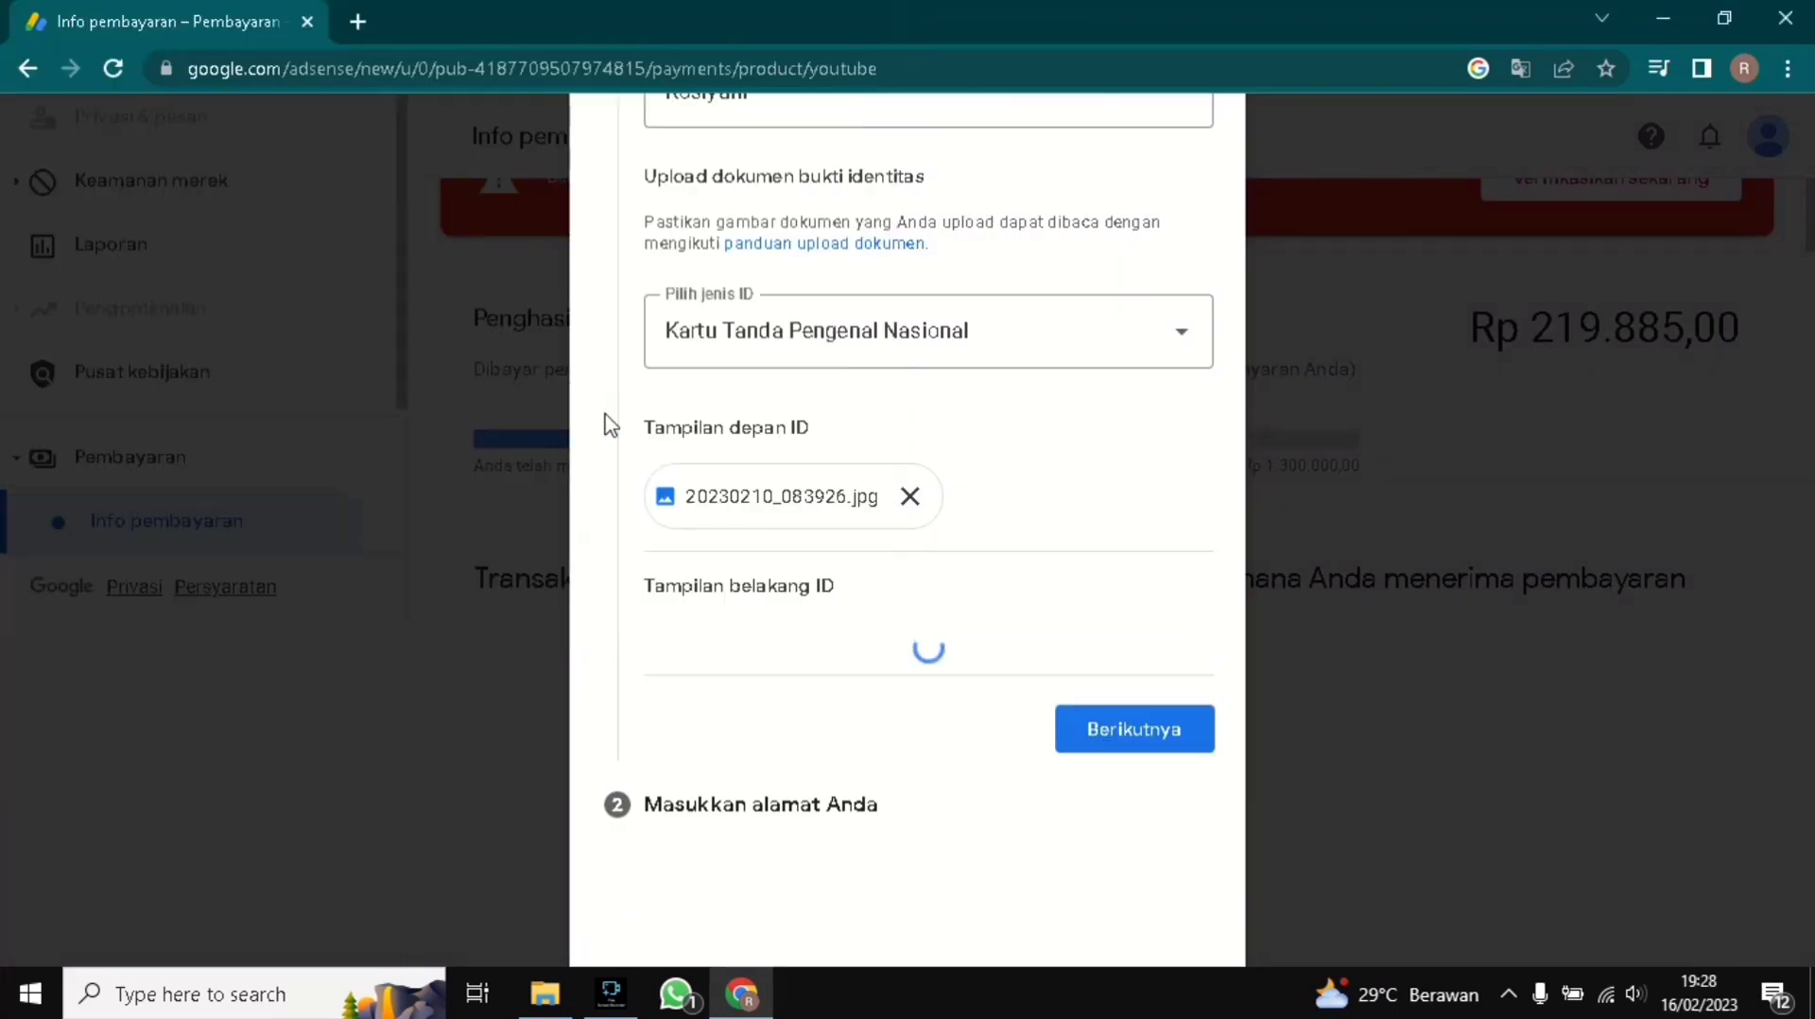
{"action": "scroll", "coordinate": [1153, 891], "scroll_direction": "up", "scroll_amount": 1}
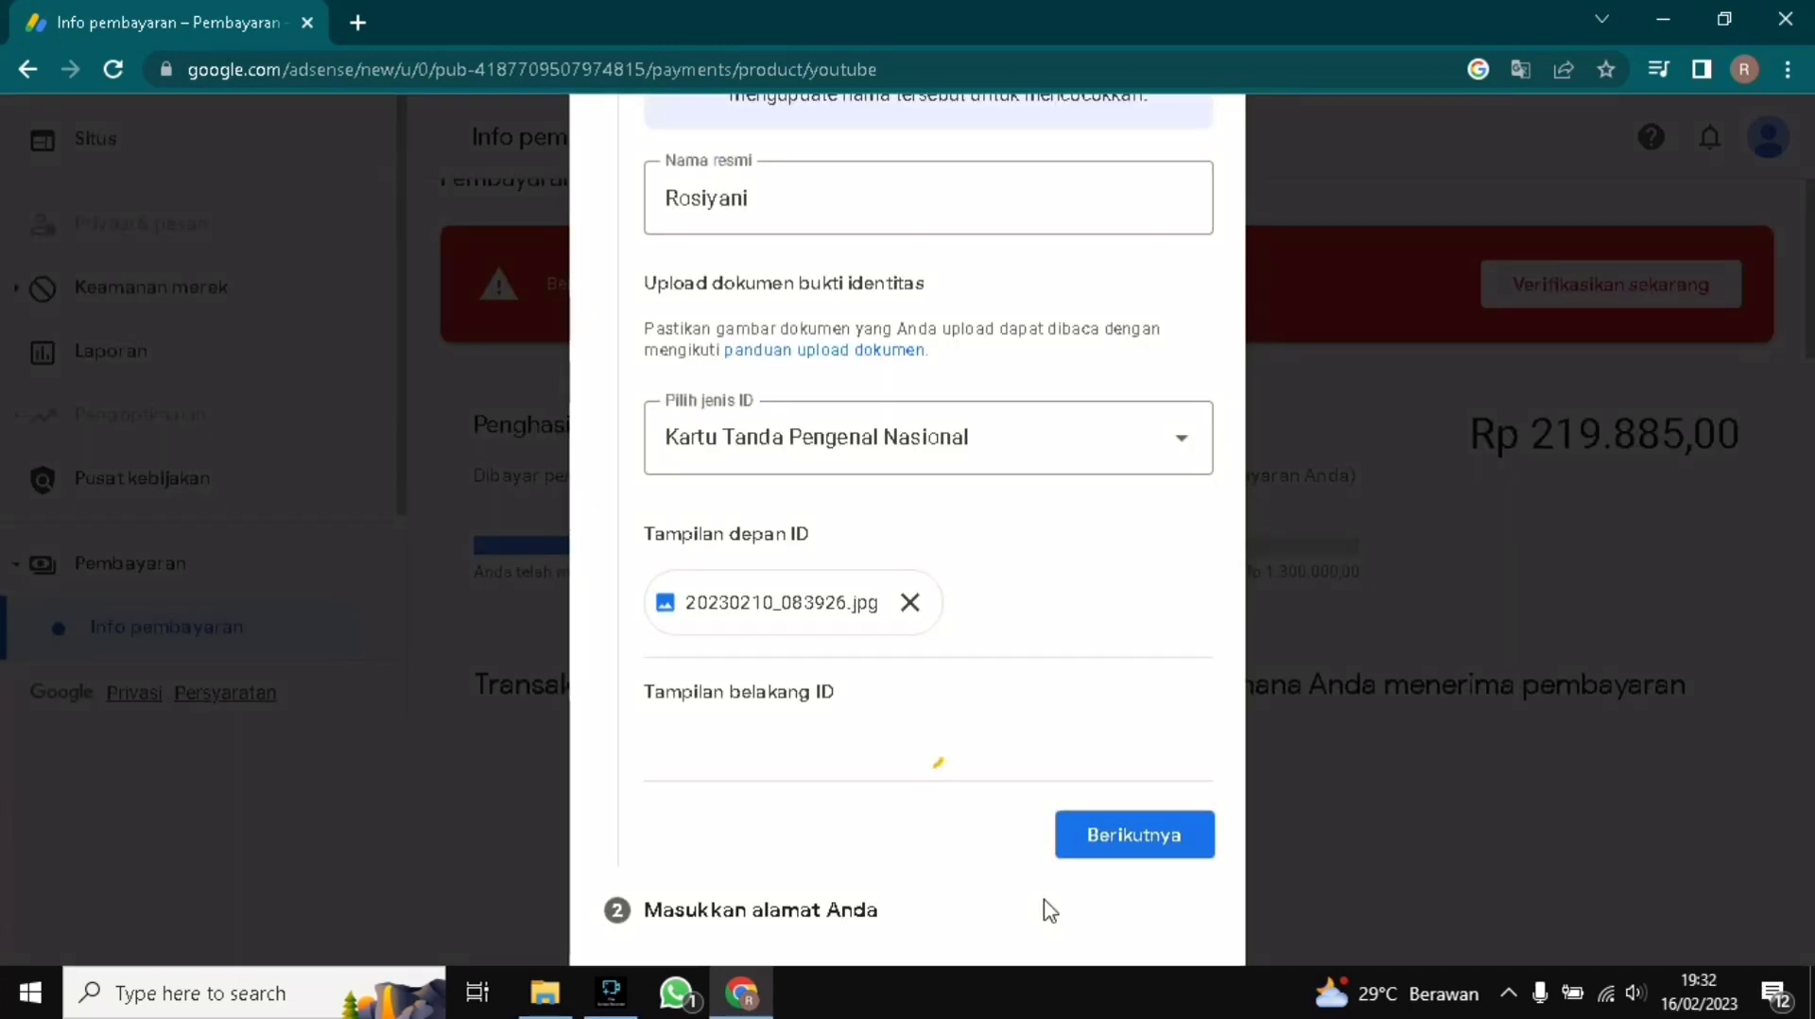
Step: Fill the Alamat step with the saved autofill address and submit the verification with Kirim
{"action": "left_click", "coordinate": [1104, 851]}
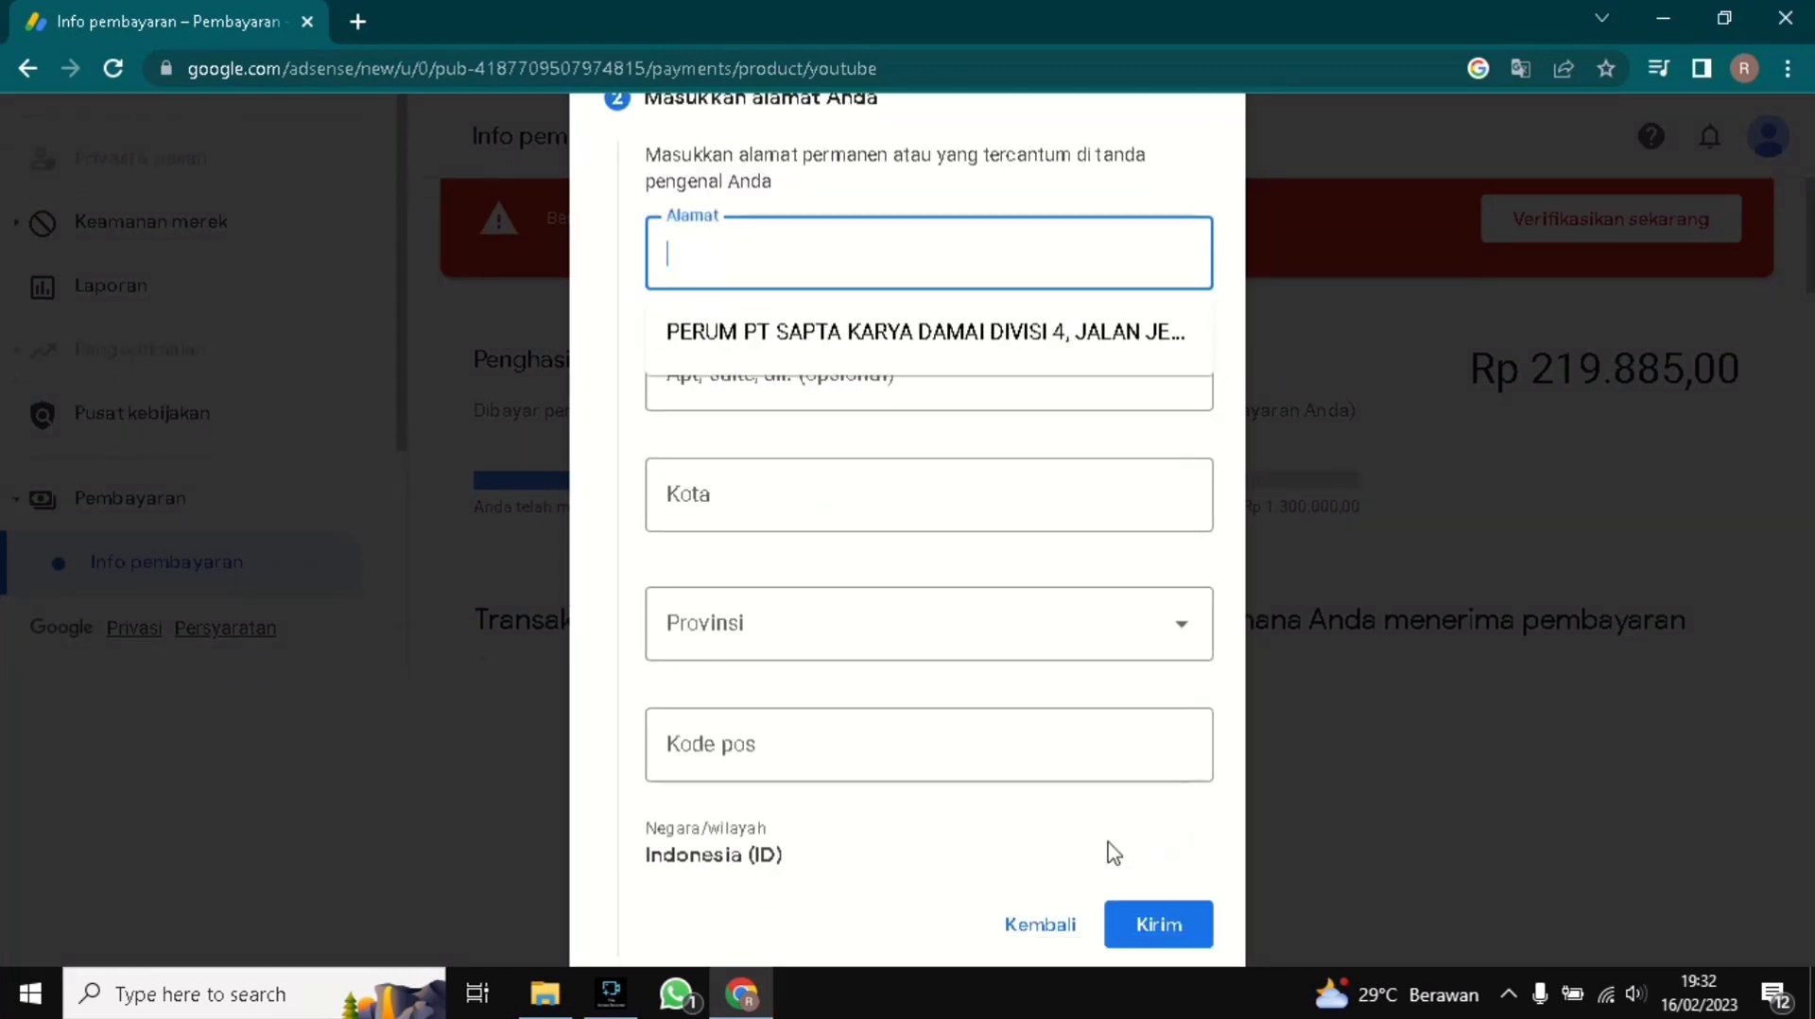
{"action": "left_click", "coordinate": [926, 332]}
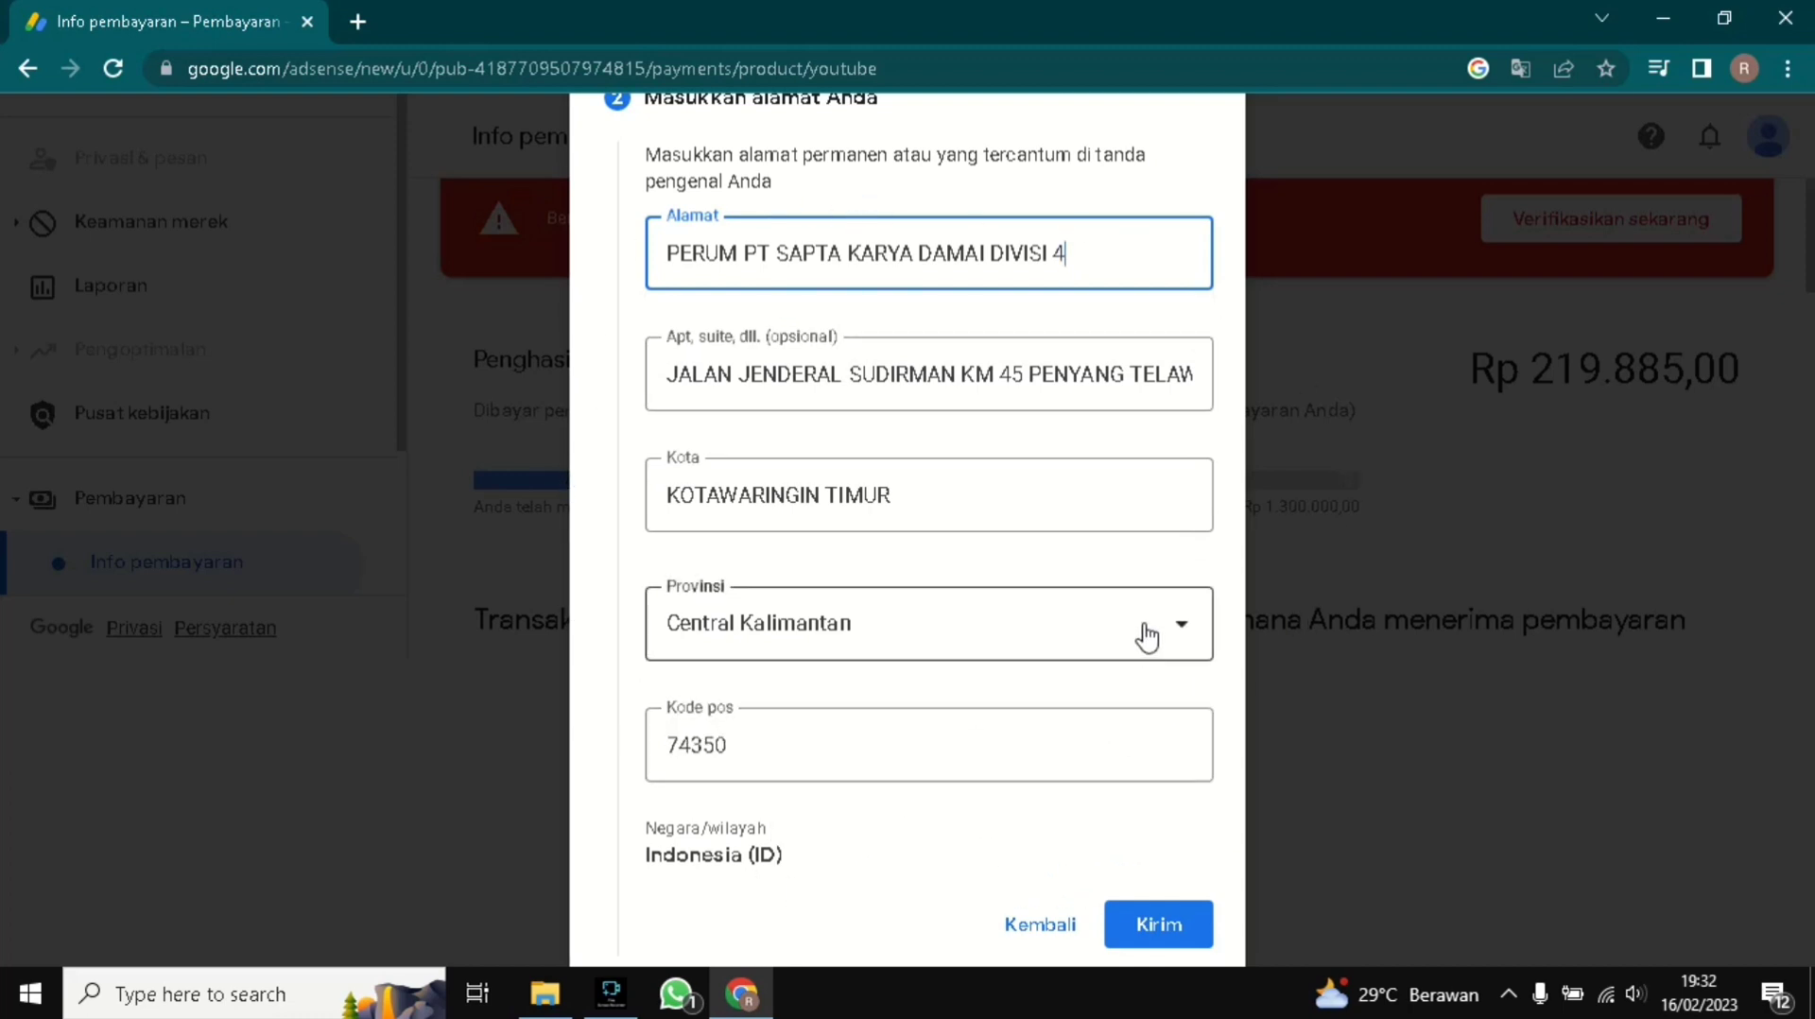
{"action": "left_click", "coordinate": [1156, 926]}
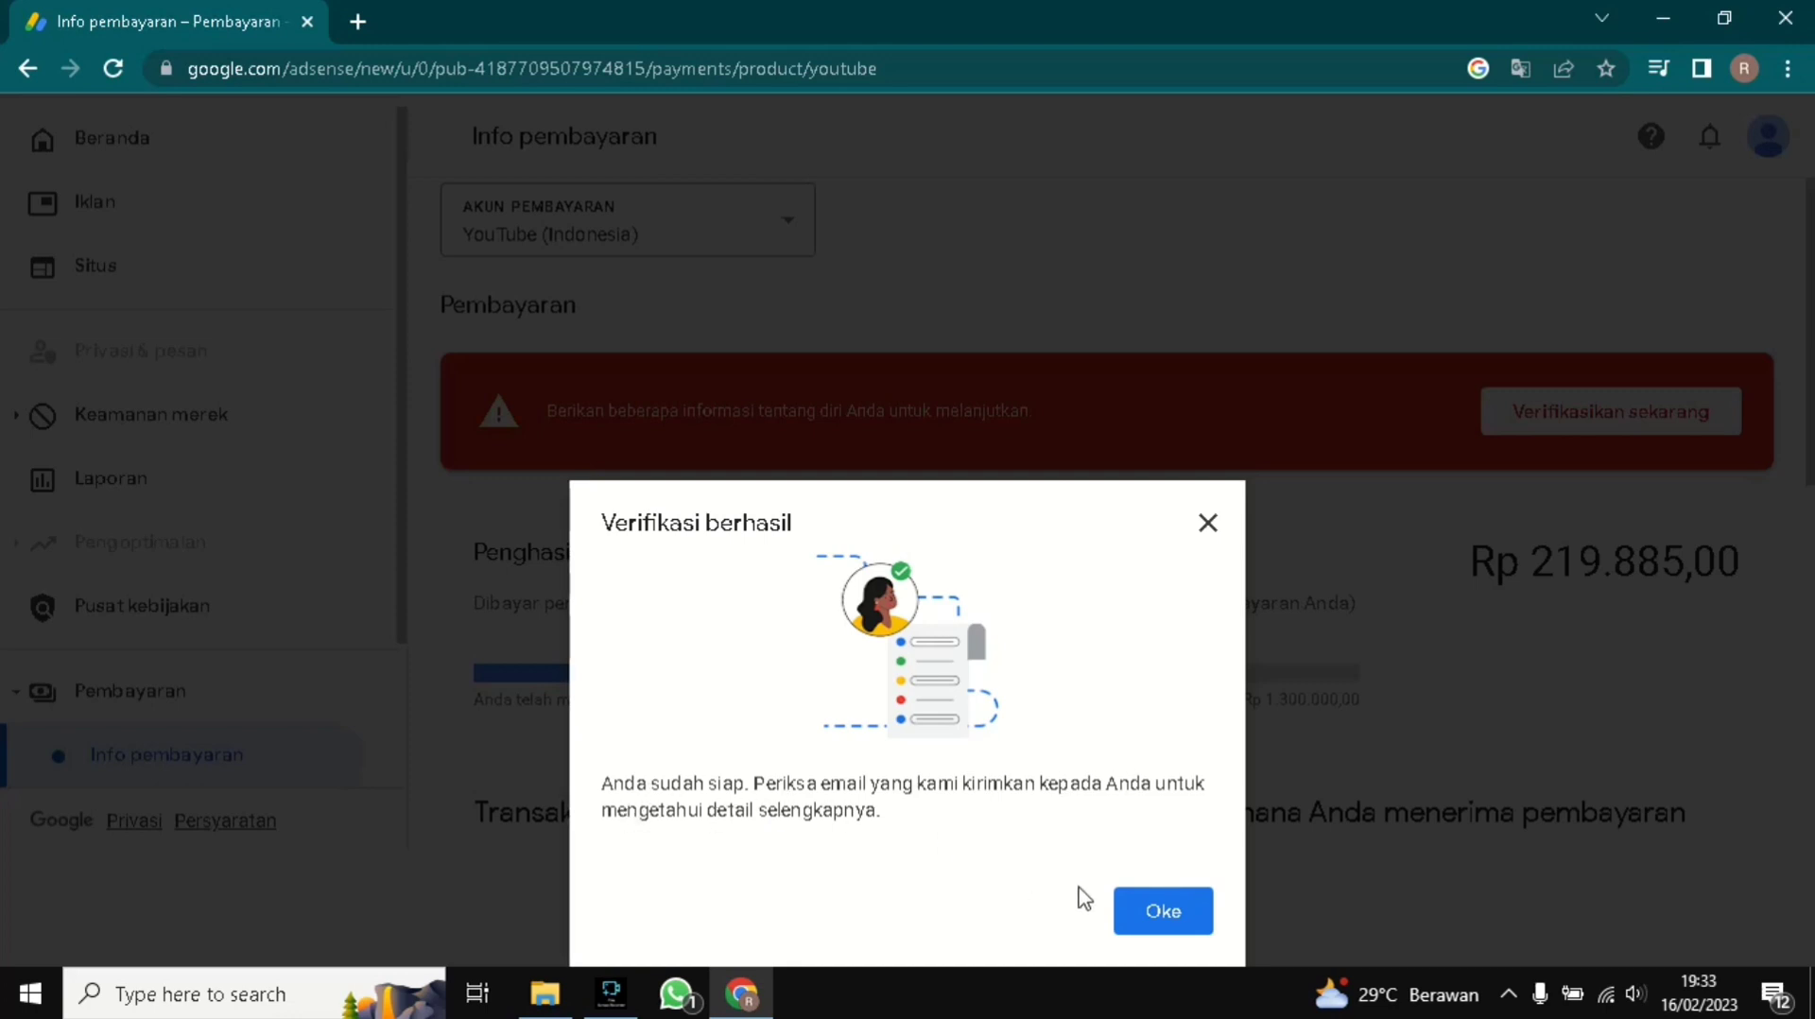
Step: Dismiss the Verifikasi berhasil message with Oke to return to the AdSense Beranda page
{"action": "left_click", "coordinate": [1148, 915]}
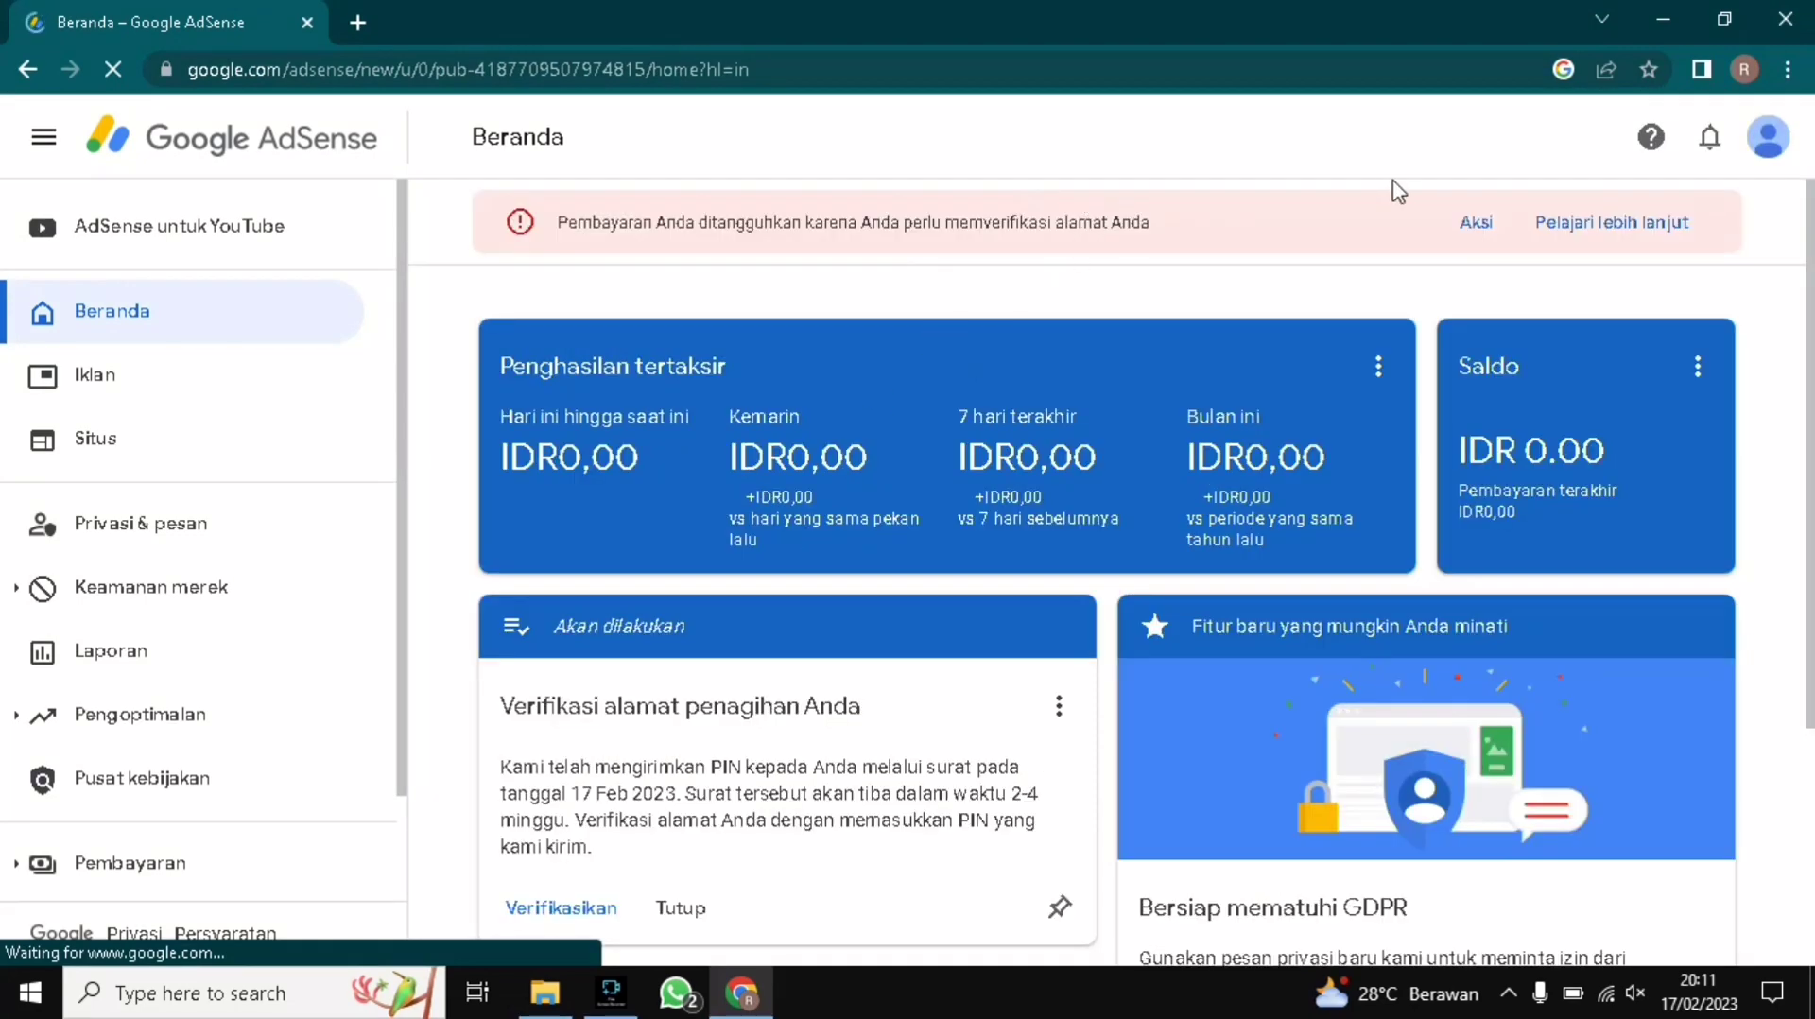
{"action": "scroll", "coordinate": [870, 667], "scroll_direction": "down", "scroll_amount": 3}
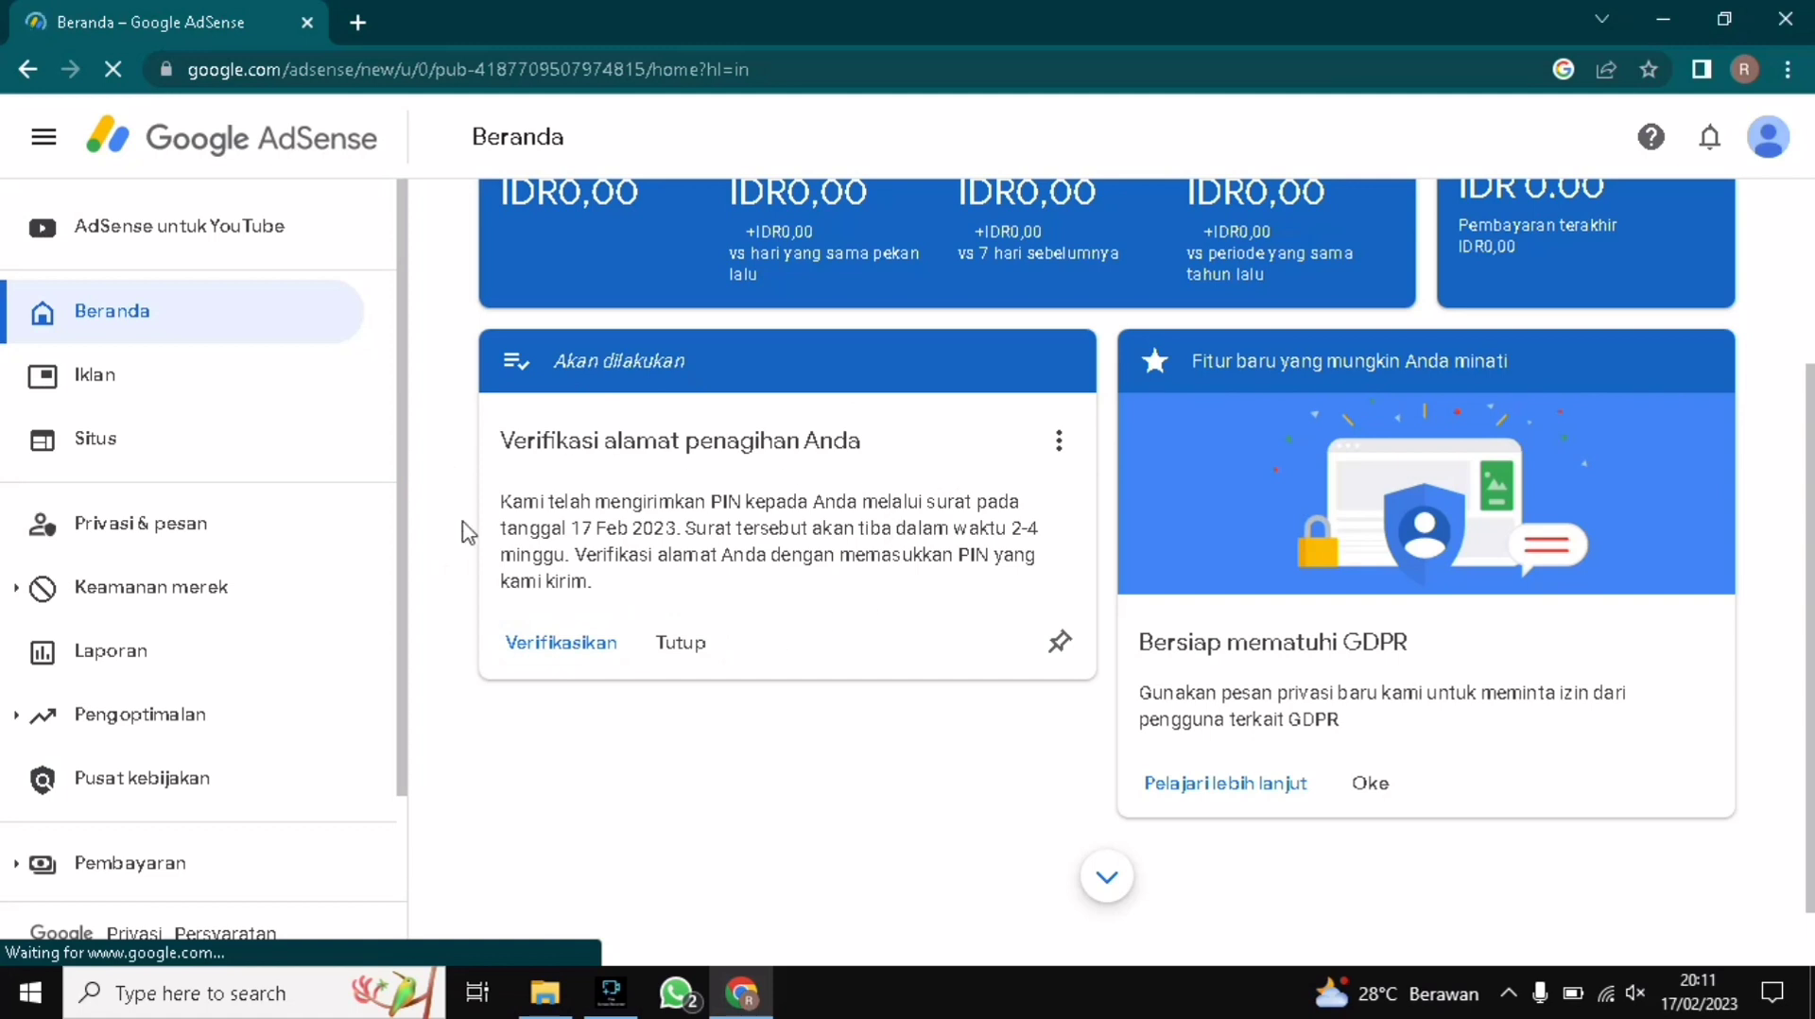
{"action": "scroll", "coordinate": [830, 626], "scroll_direction": "down", "scroll_amount": 1}
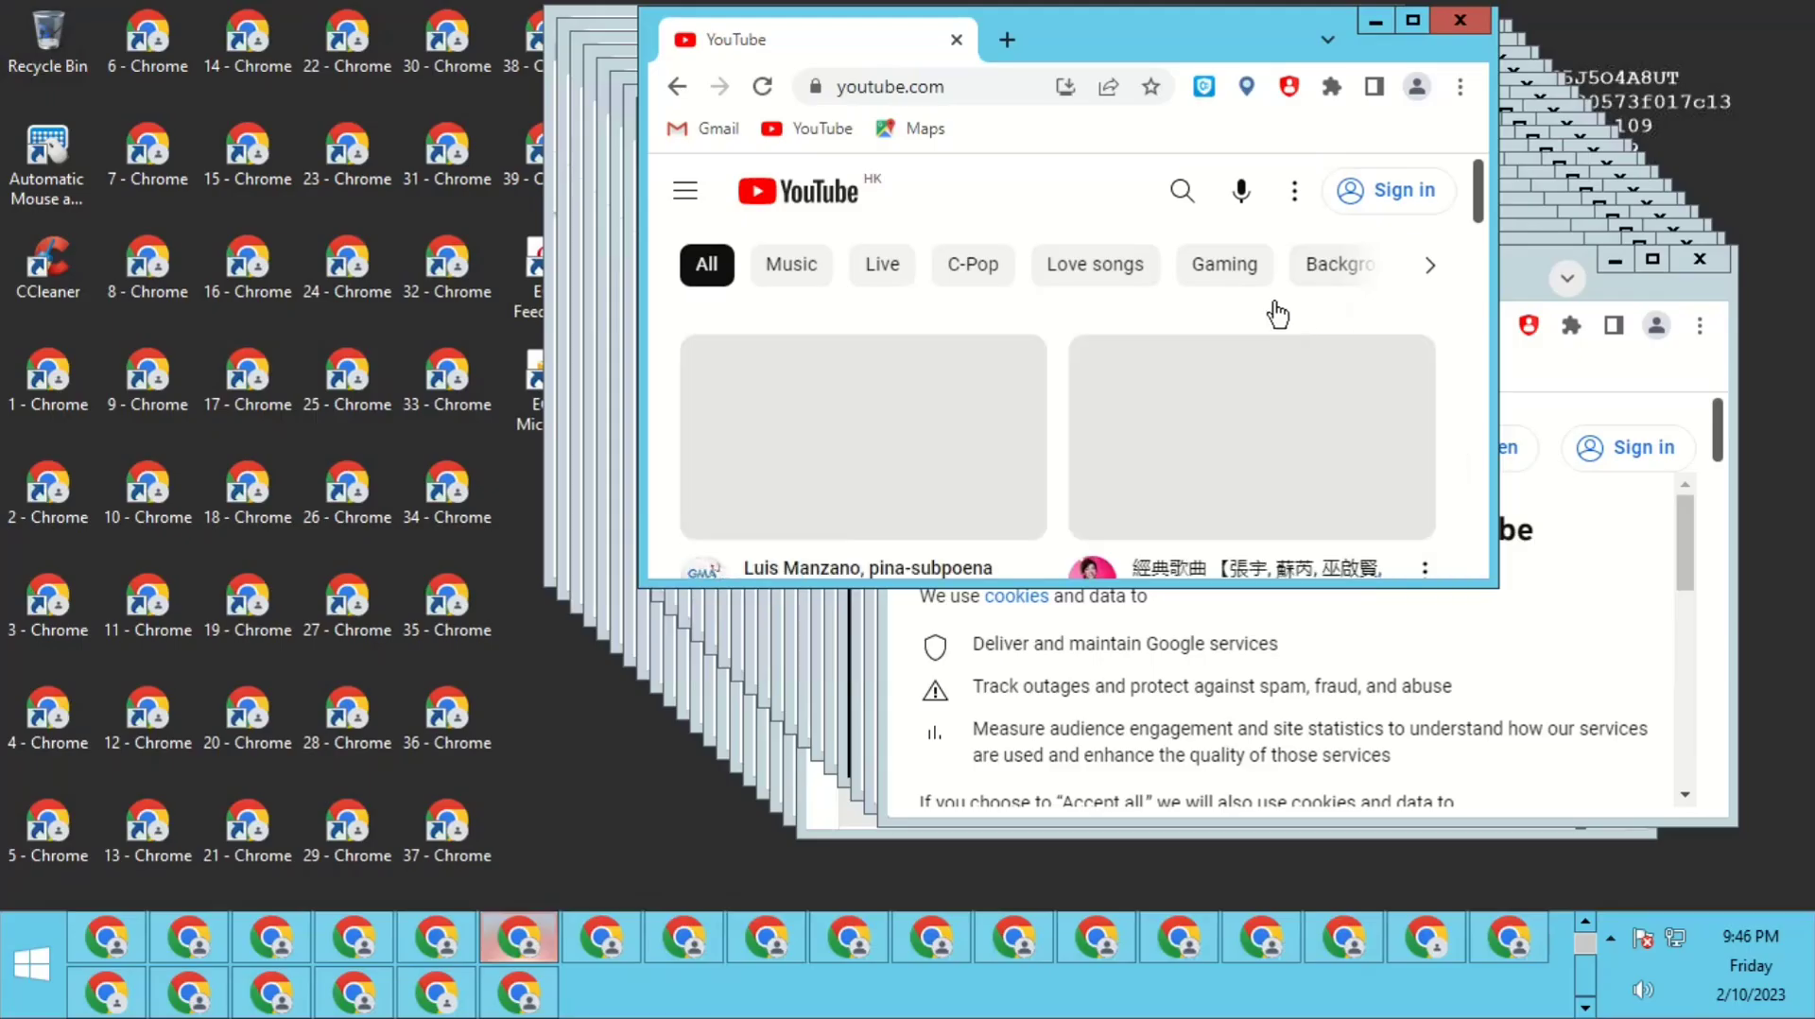
Step: Search YouTube for the creator's channel handle, open the channel, and show its PLAYLISTS tab
{"action": "left_click", "coordinate": [1182, 192]}
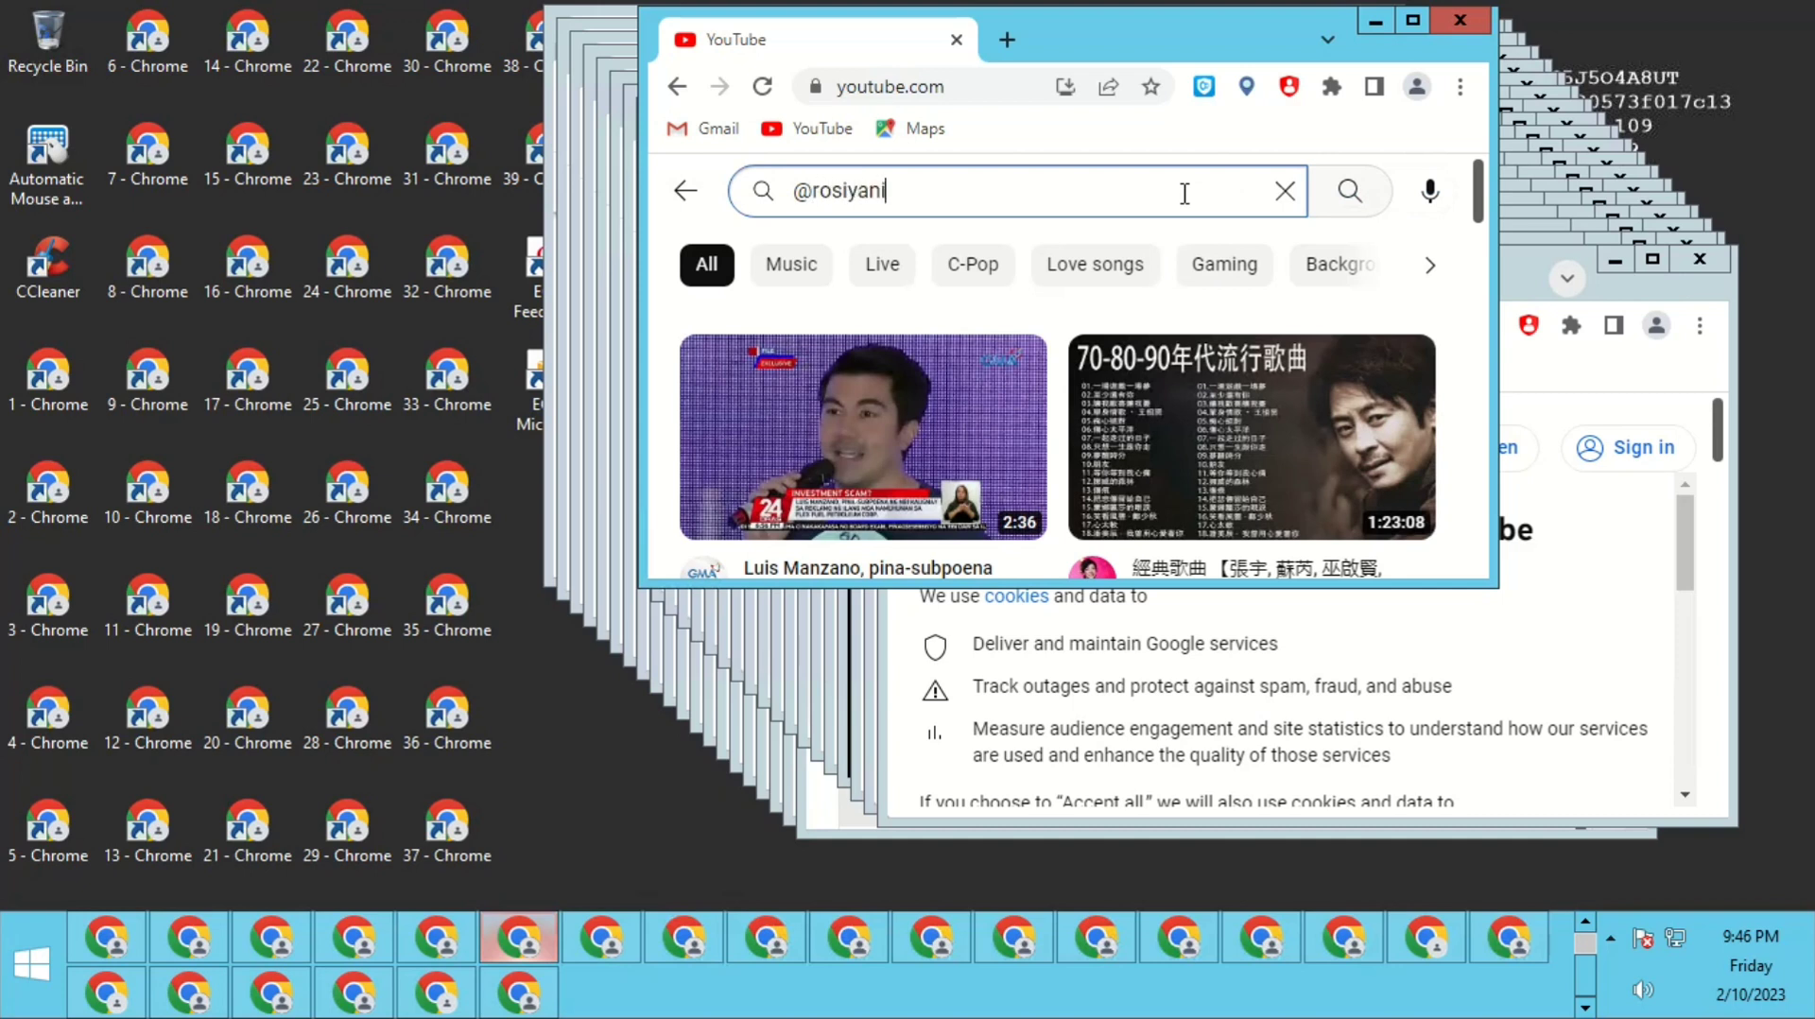
{"action": "key", "text": "Return"}
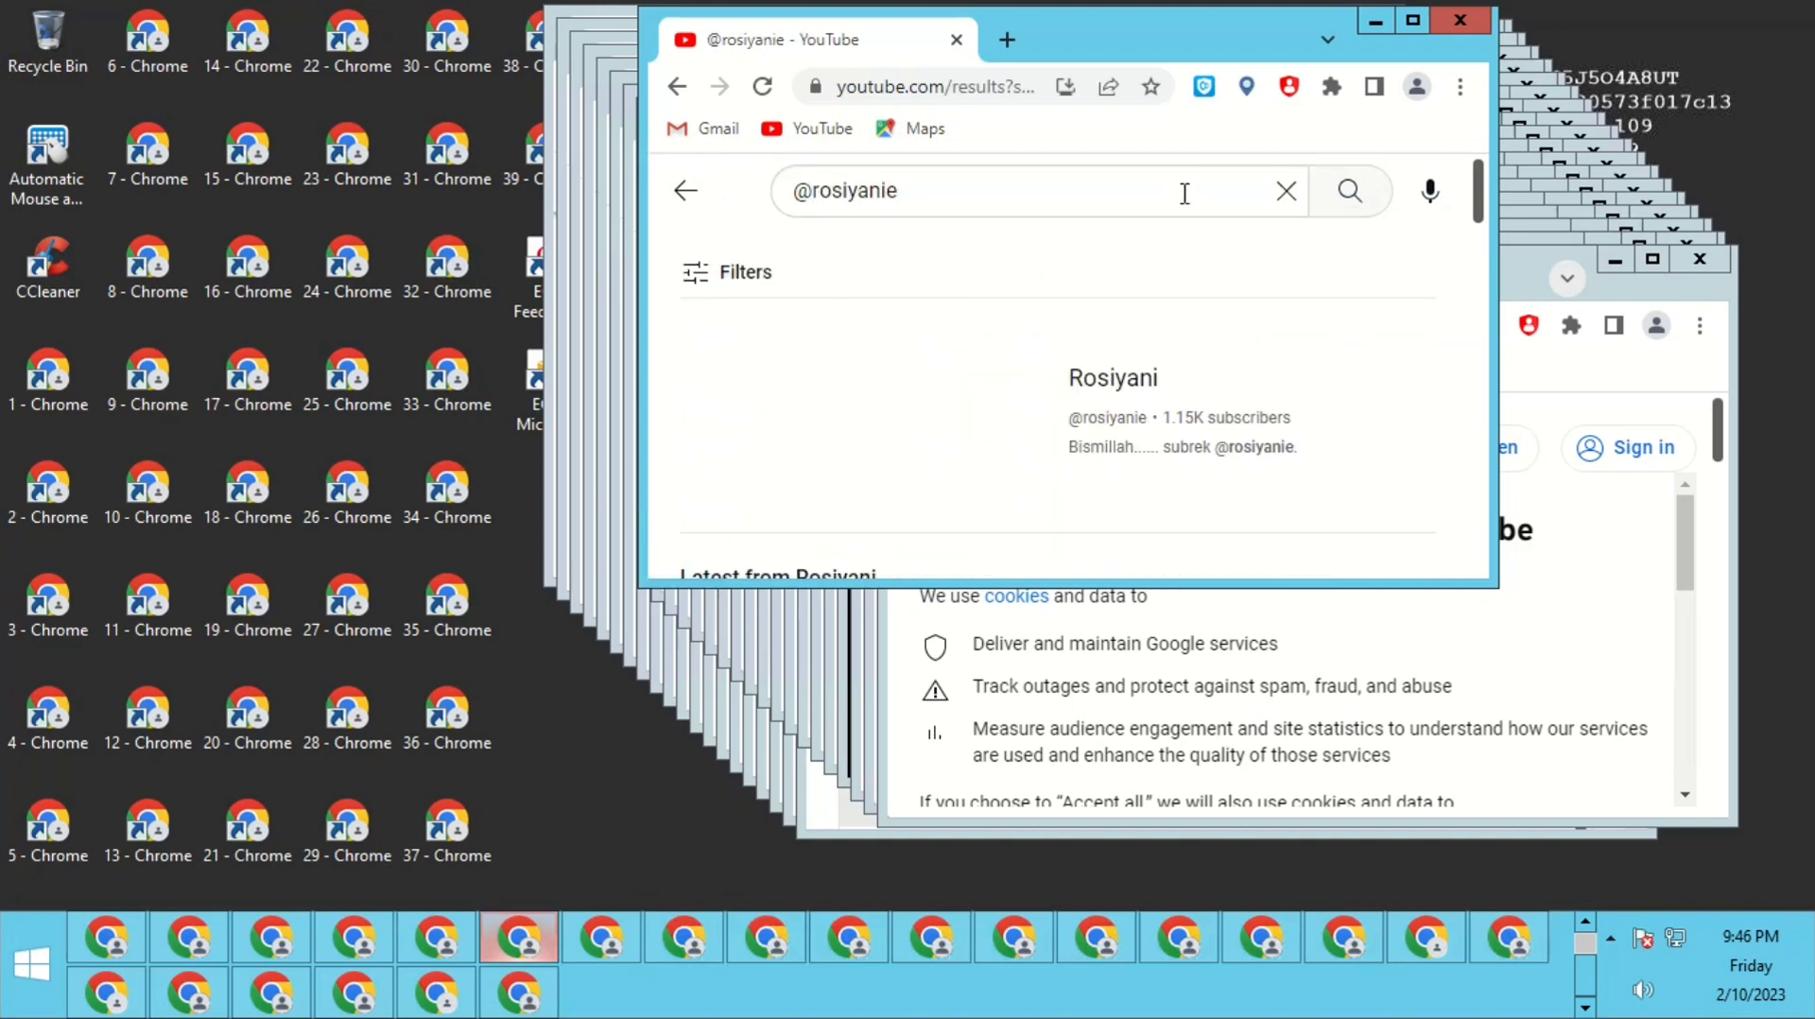
{"action": "left_click", "coordinate": [1134, 383]}
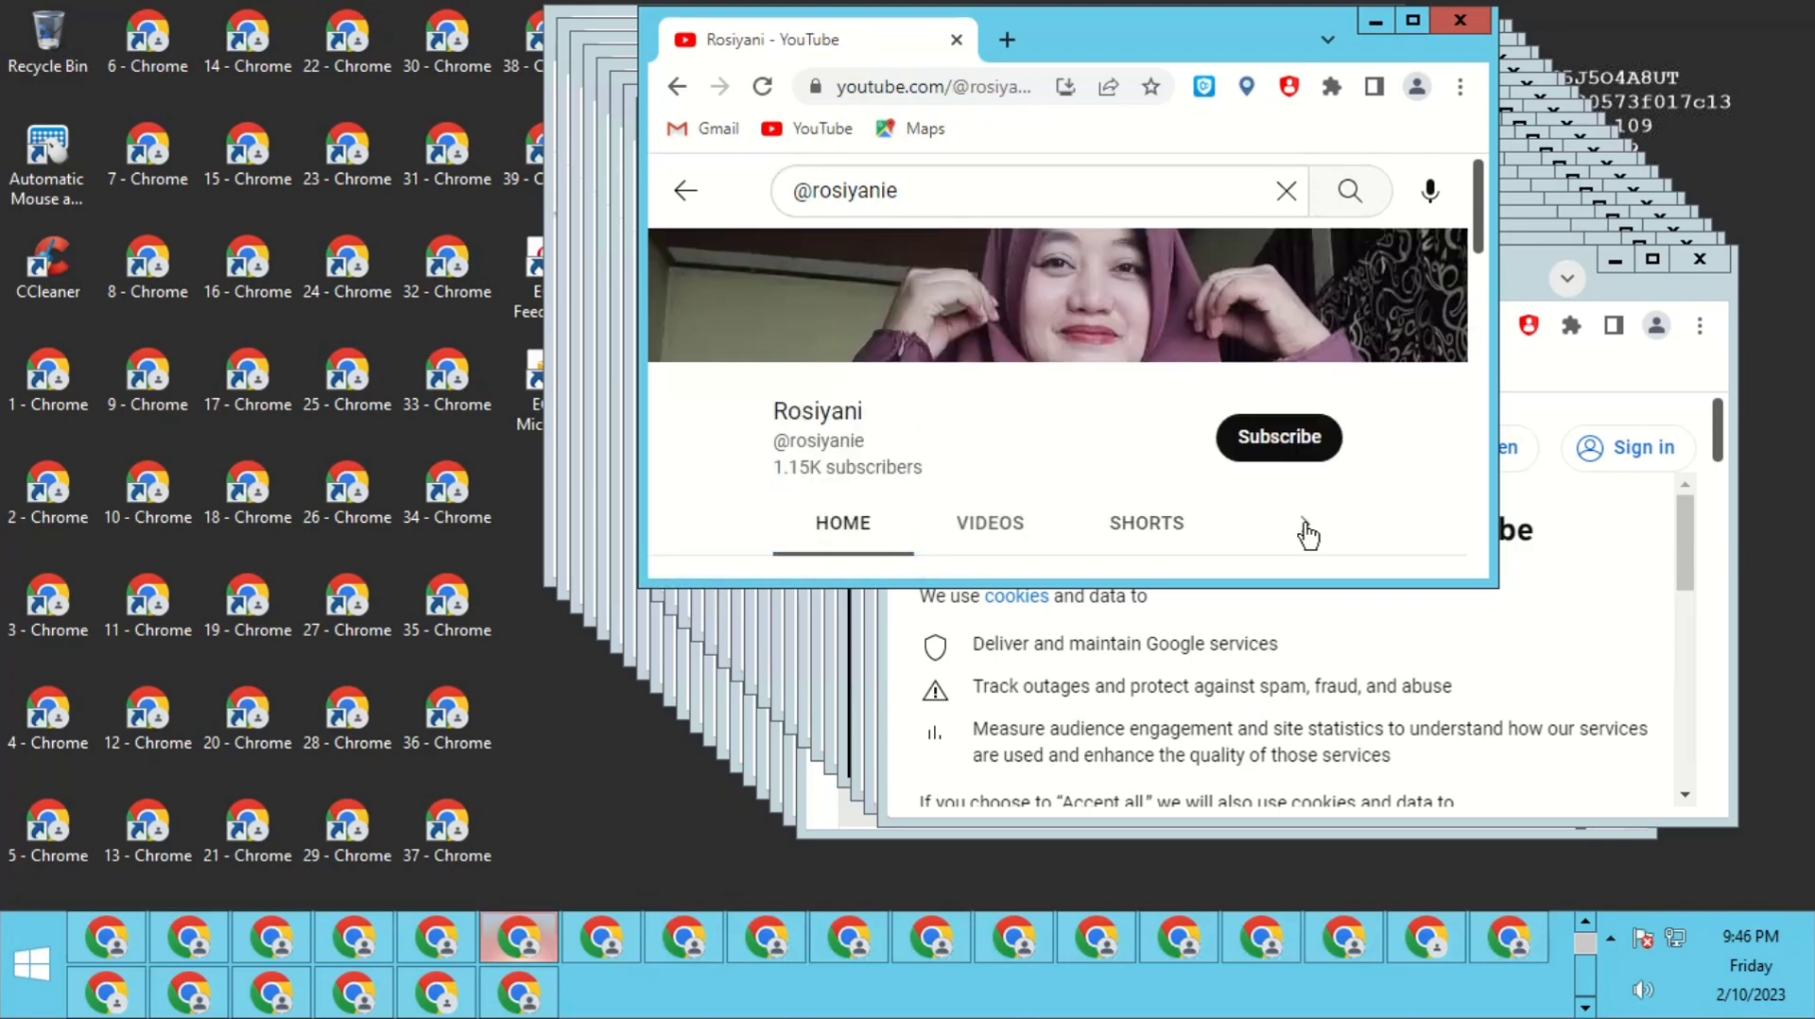
{"action": "left_click", "coordinate": [1303, 526]}
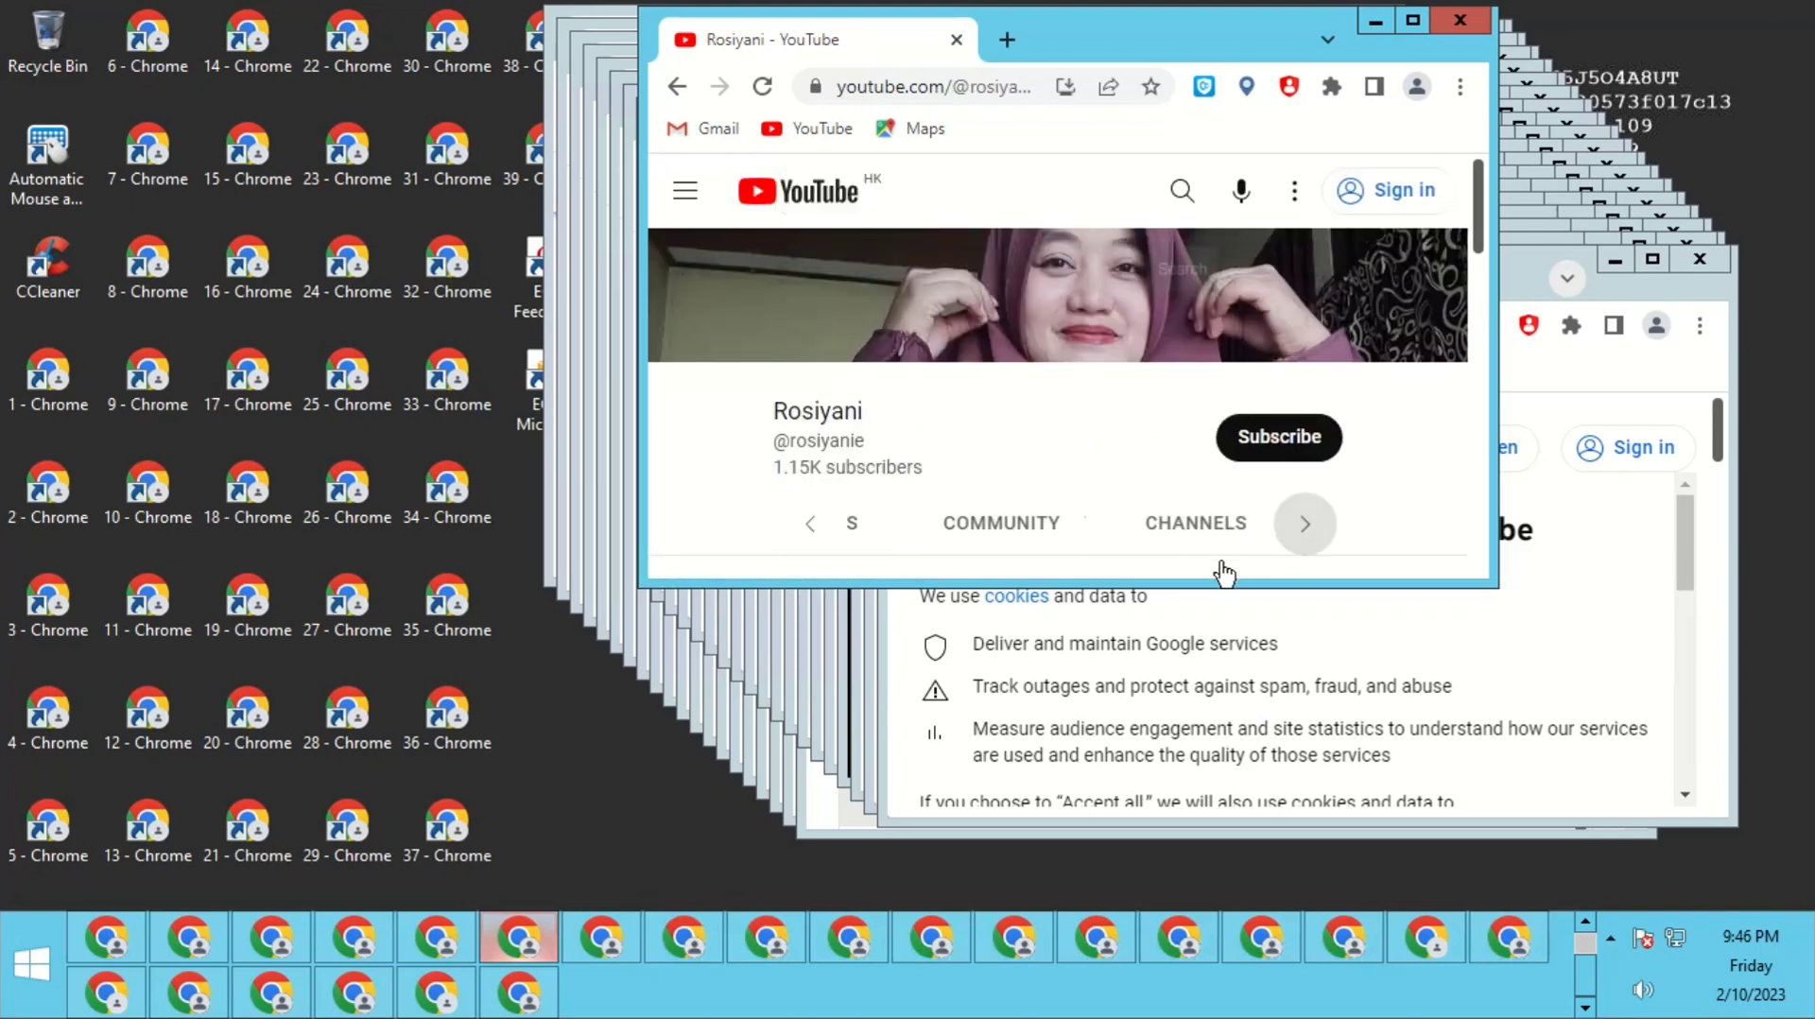
{"action": "left_click", "coordinate": [855, 527]}
{"action": "scroll", "coordinate": [1031, 454], "scroll_direction": "down", "scroll_amount": 3}
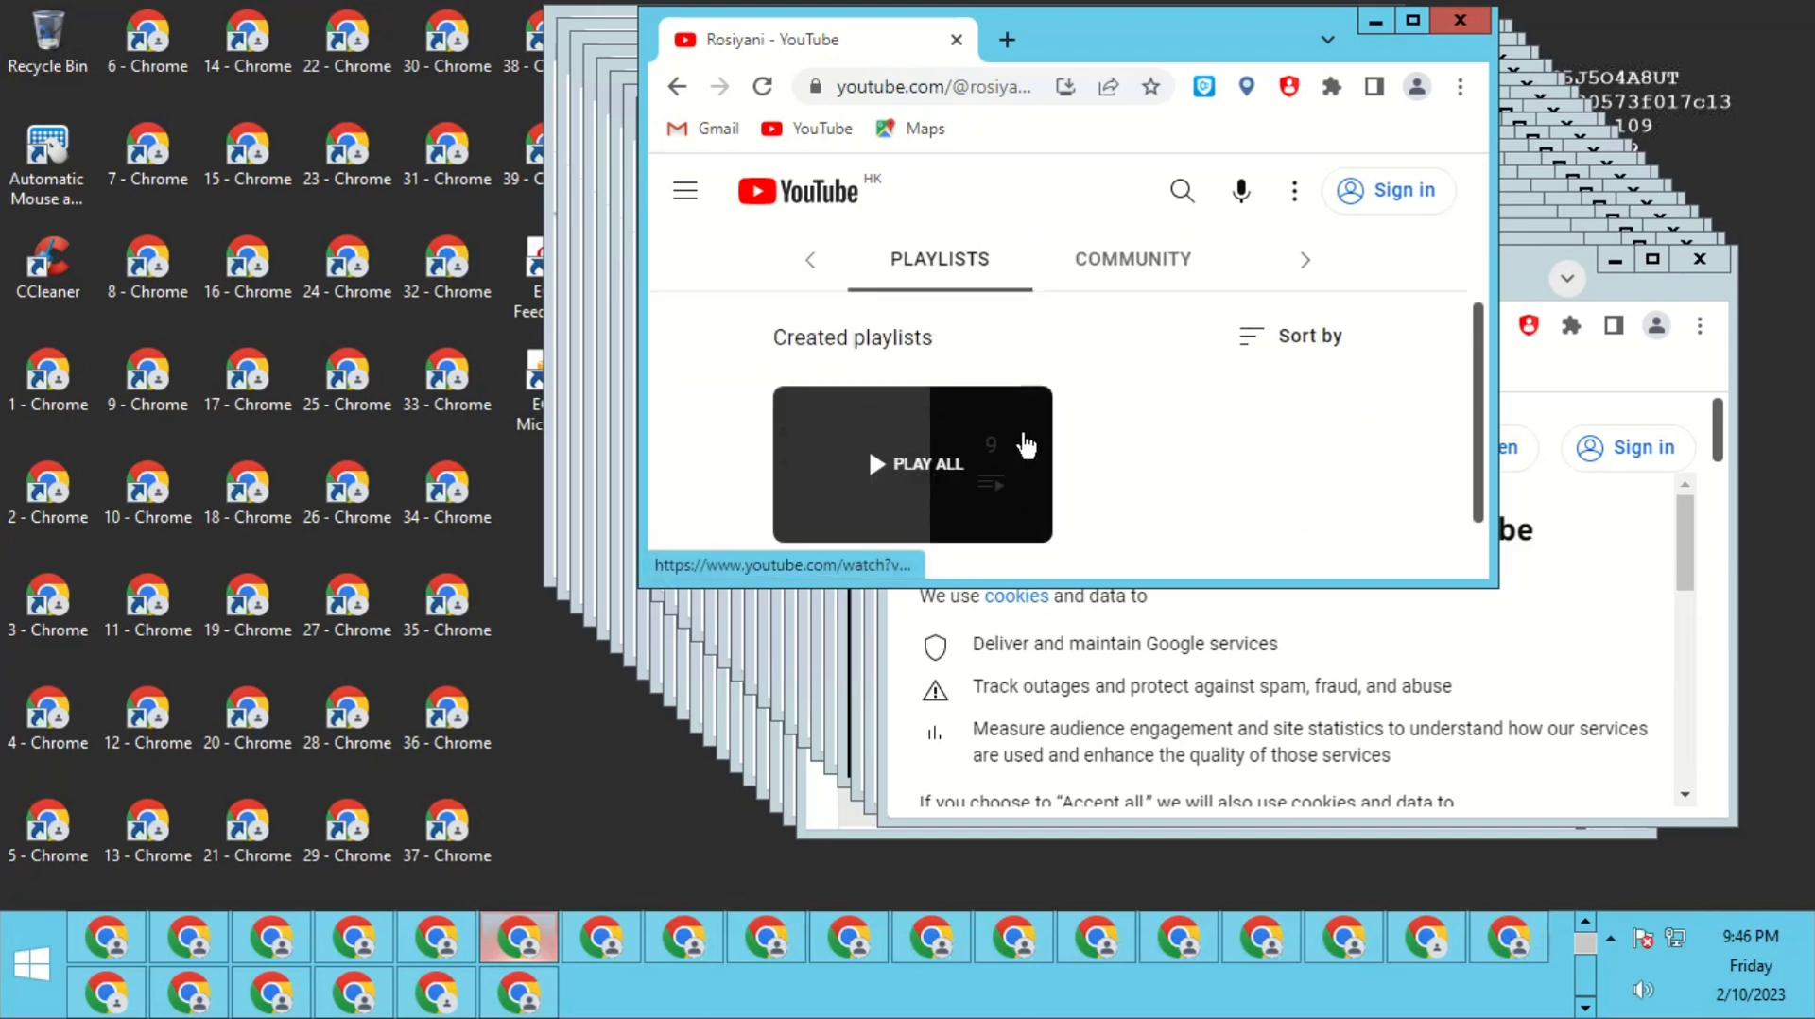